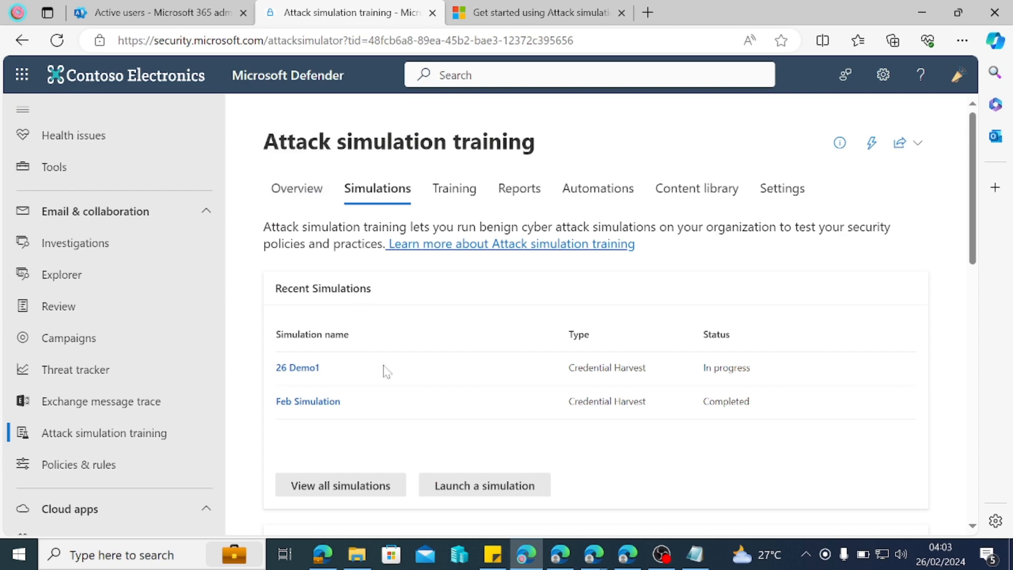
- Review the Microsoft Learn article on getting started with Attack simulation training, including its licence applicability and the 90-day trial tip
click(532, 14)
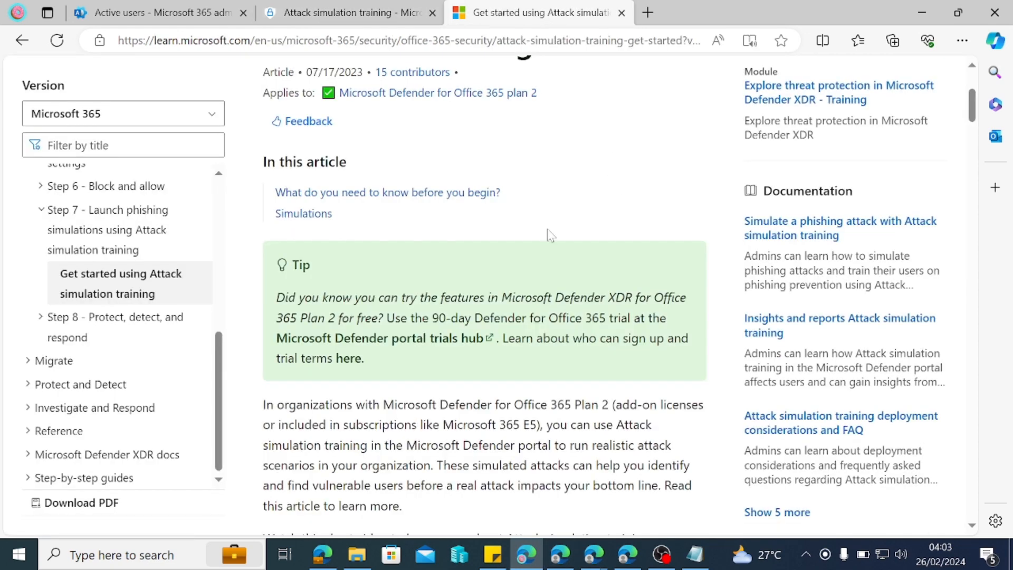
scroll(476, 357, up, 4)
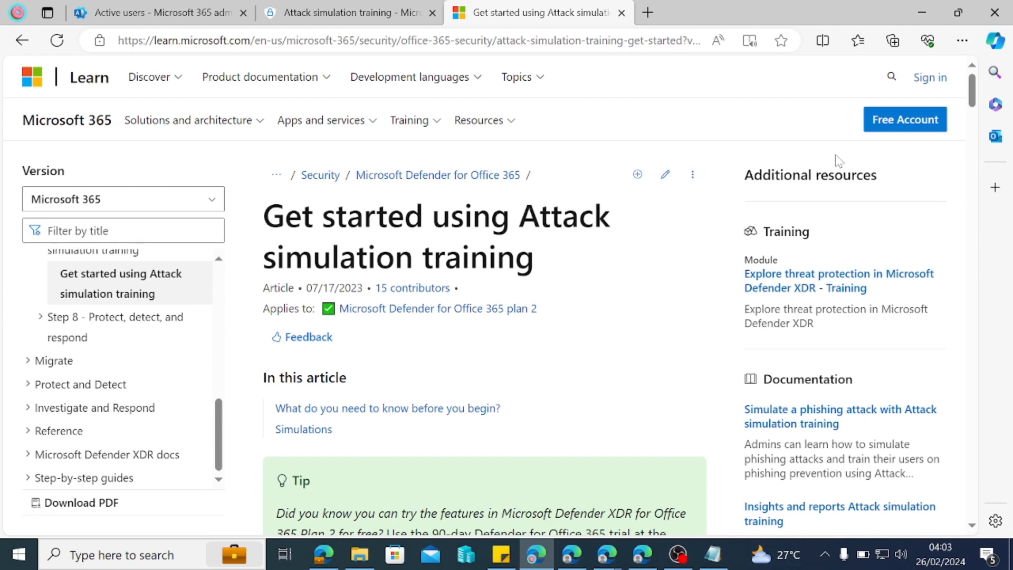
scroll(423, 357, down, 4)
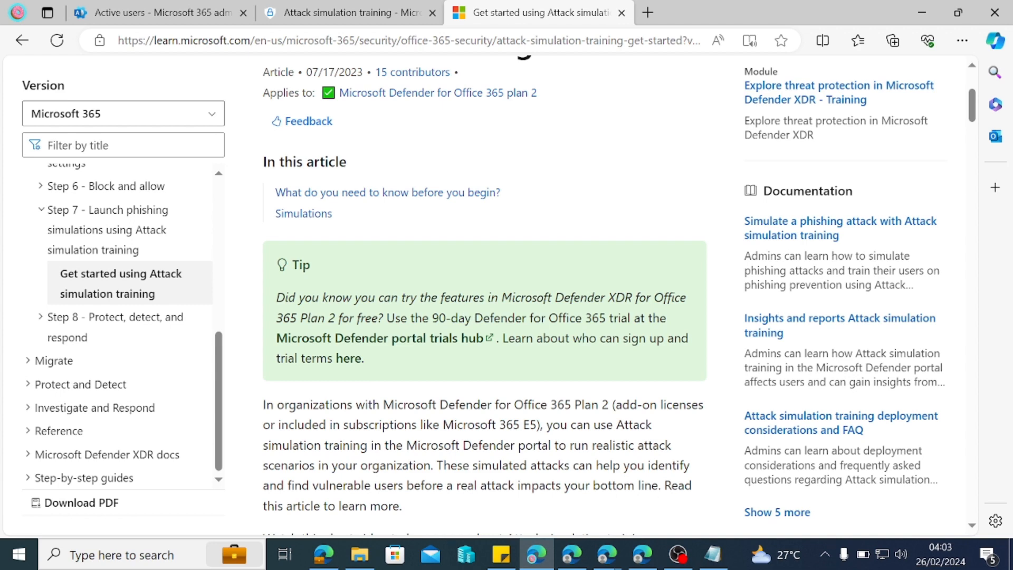
scroll(536, 251, up, 4)
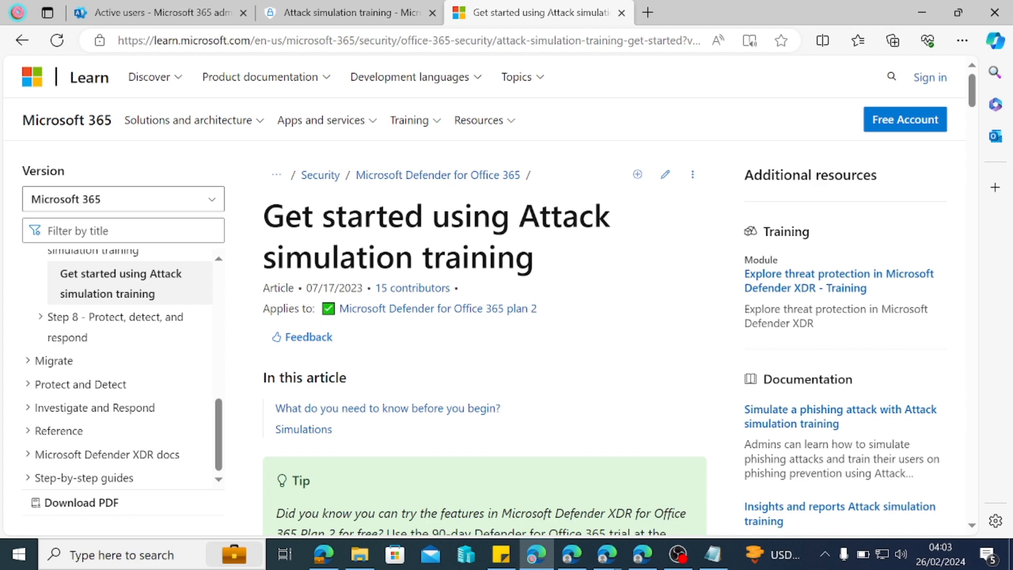
scroll(578, 234, down, 4)
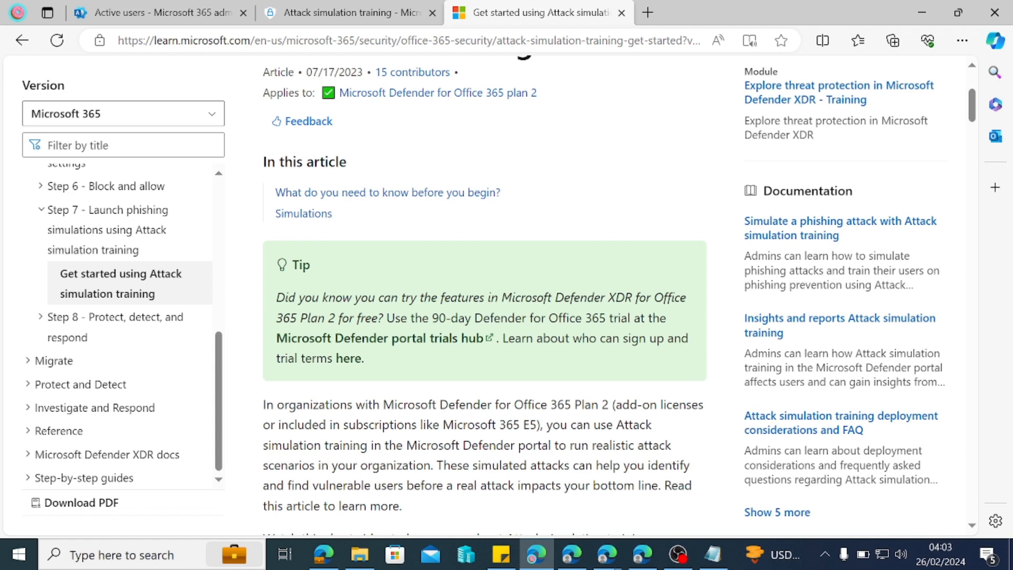
scroll(484, 263, down, 1)
drag(387, 246, 554, 302)
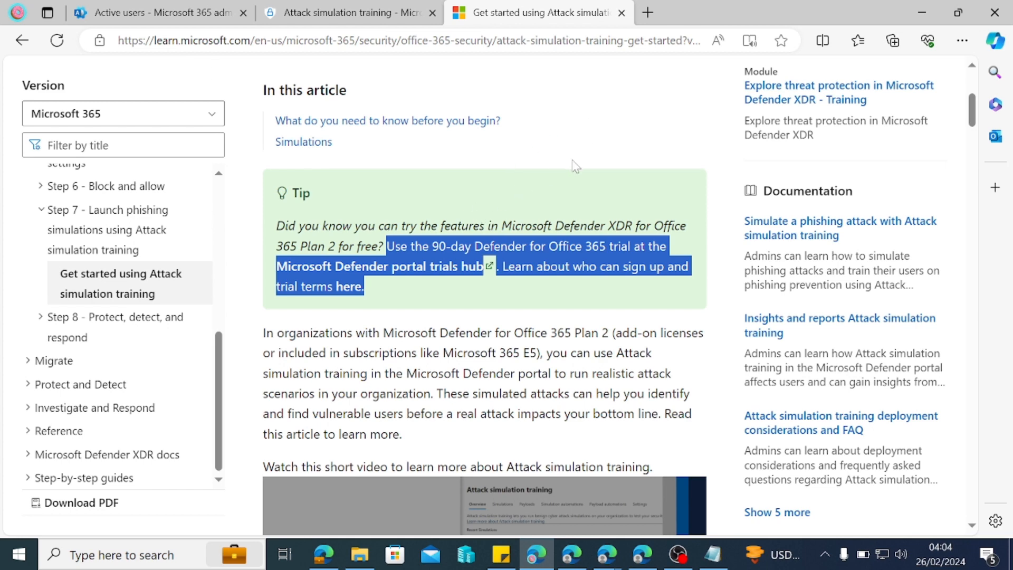
scroll(572, 164, up, 3)
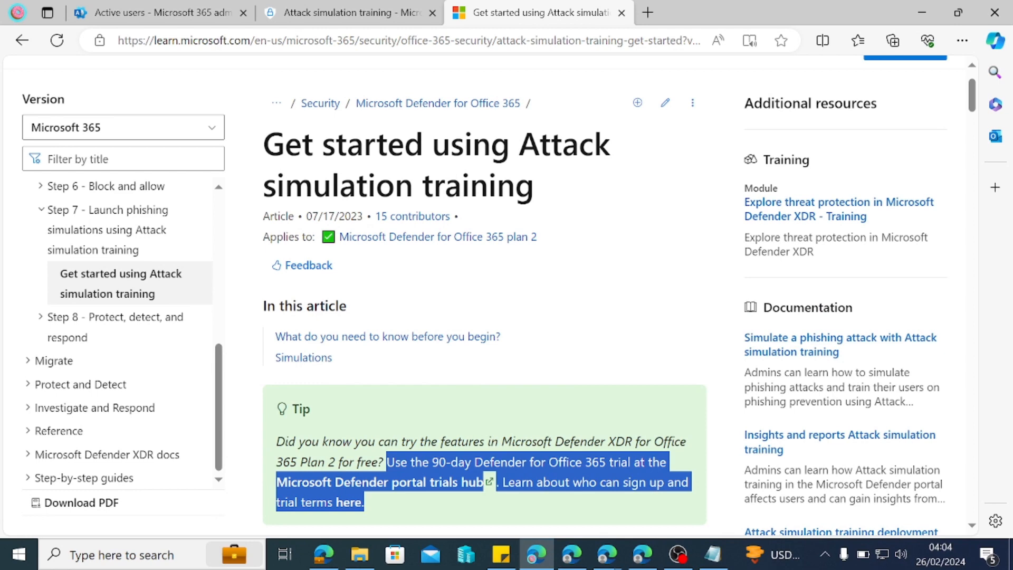
scroll(551, 270, down, 3)
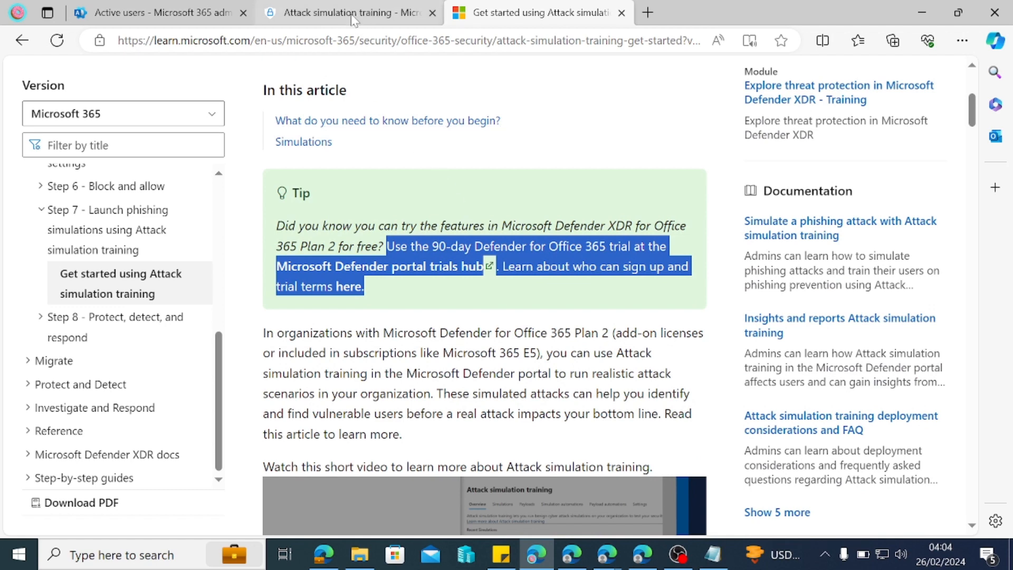
- Look over the admin centers list in the Microsoft 365 admin center and the Email & collaboration section in the Defender portal
click(166, 19)
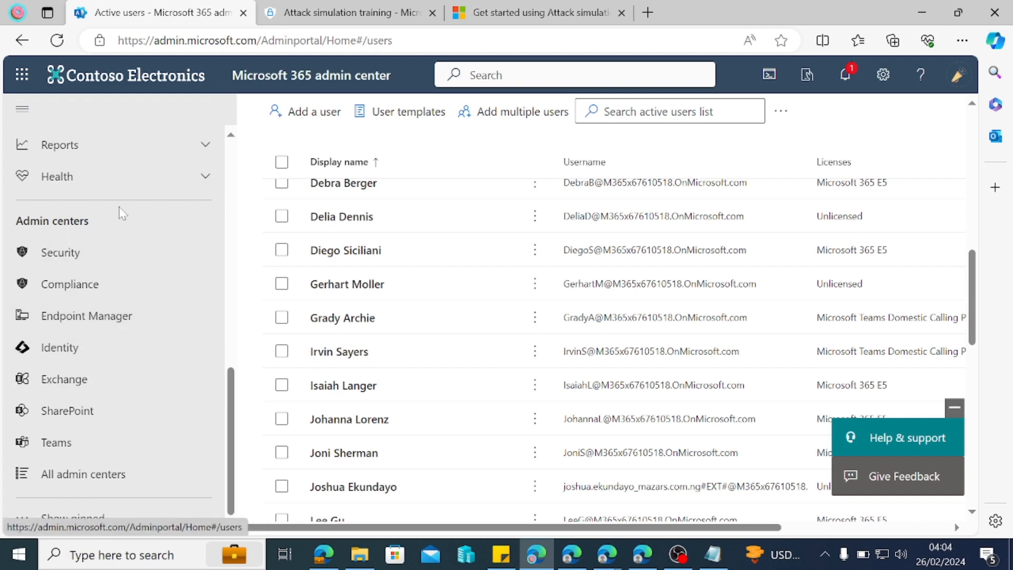
click(327, 13)
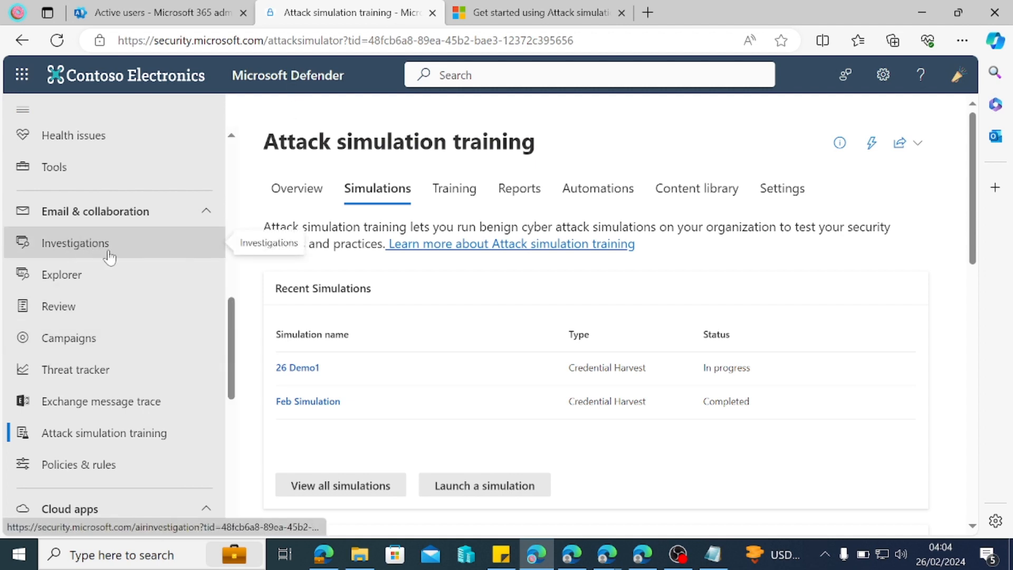
scroll(106, 259, down, 3)
scroll(100, 337, up, 5)
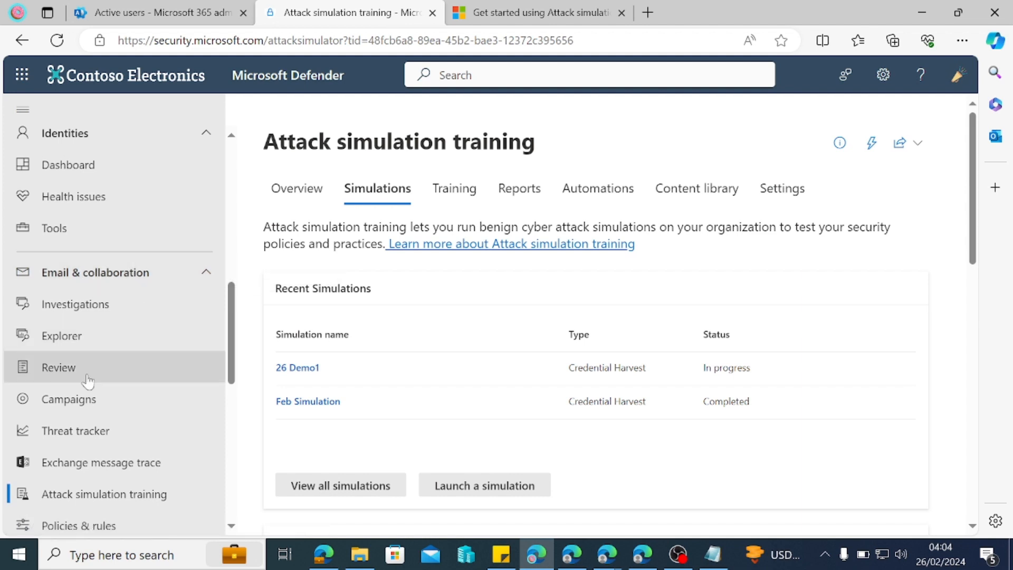
scroll(84, 391, down, 2)
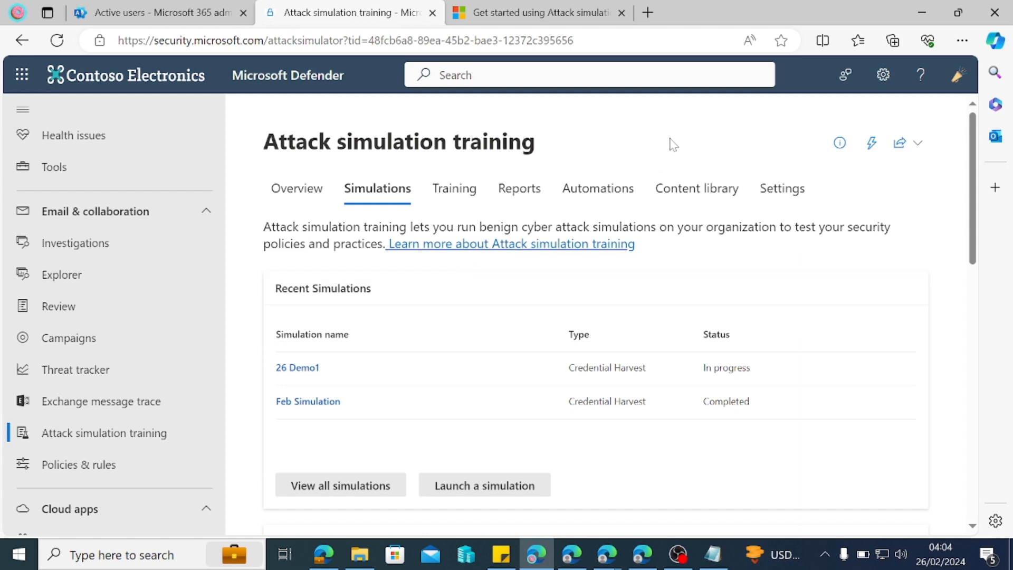
- Start launching a new attack simulation using the Malware Attachment technique
click(482, 484)
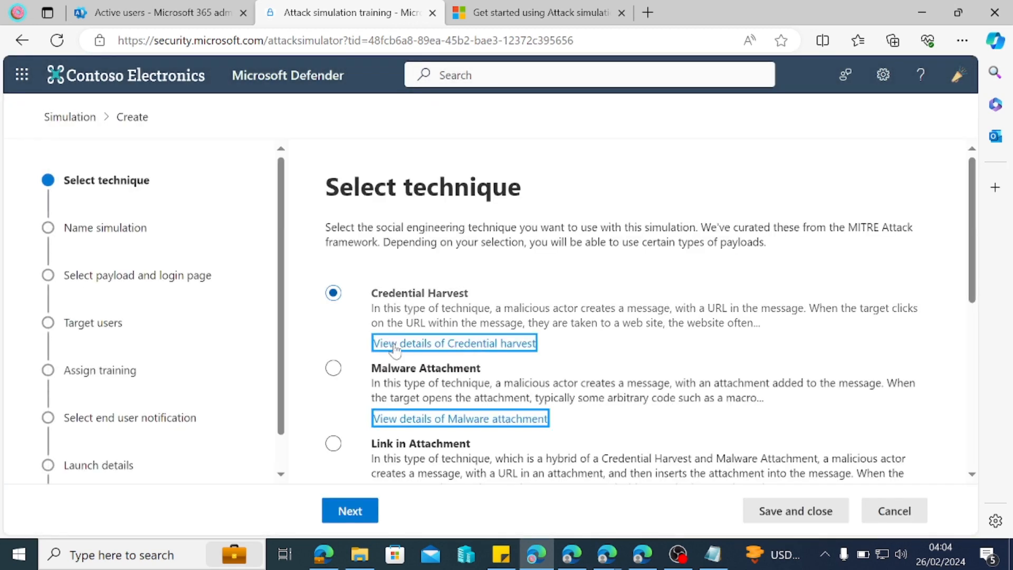
click(333, 372)
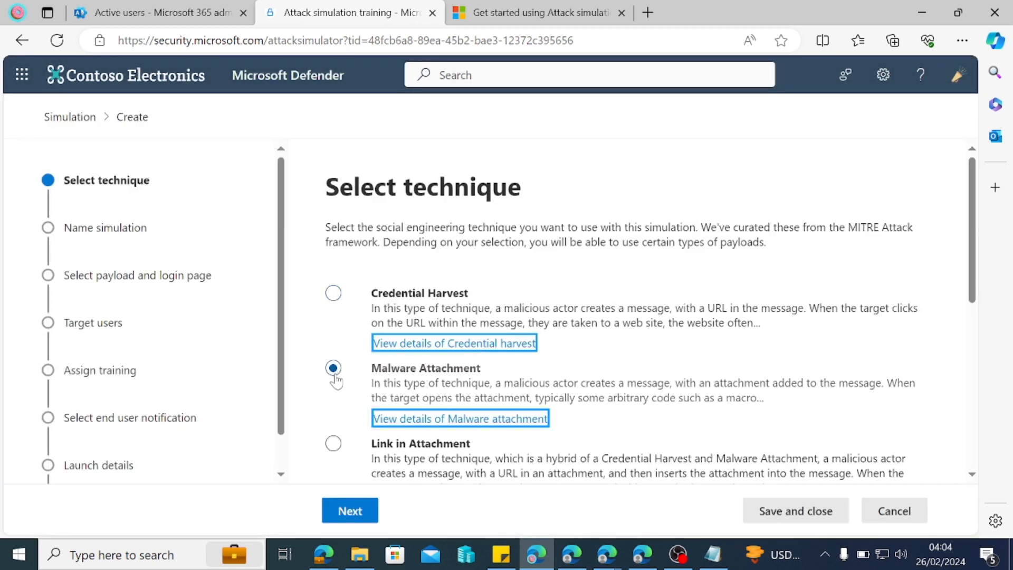
click(348, 512)
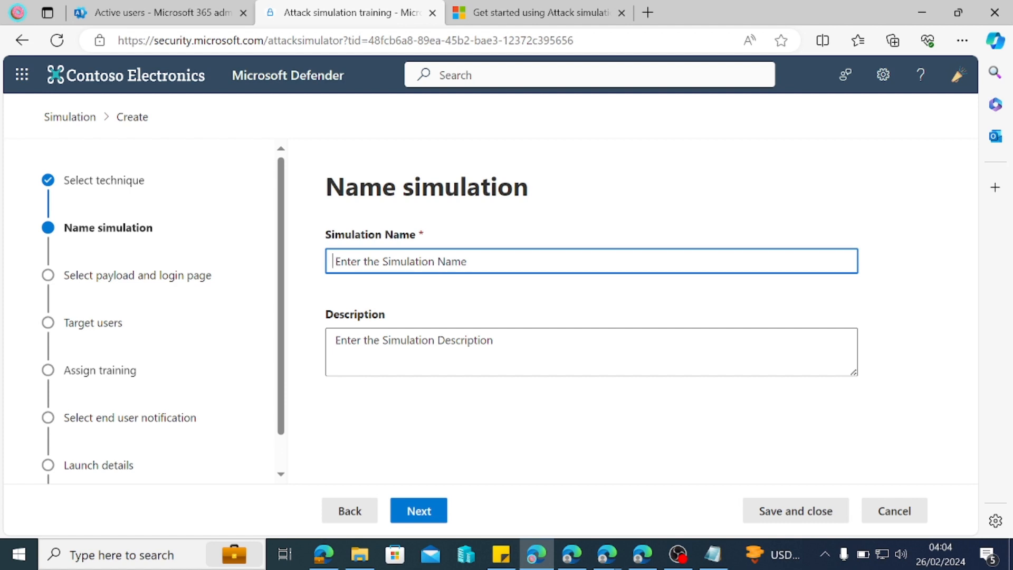
- Name the simulation "Malware (html" without a description and proceed to payload selection
text(Malware)
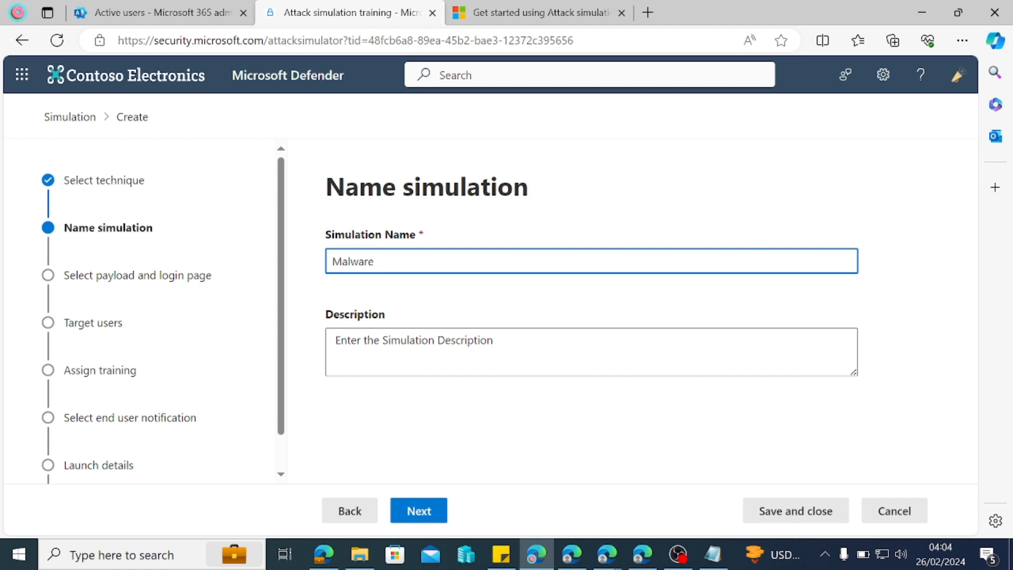
text( (html)
click(430, 513)
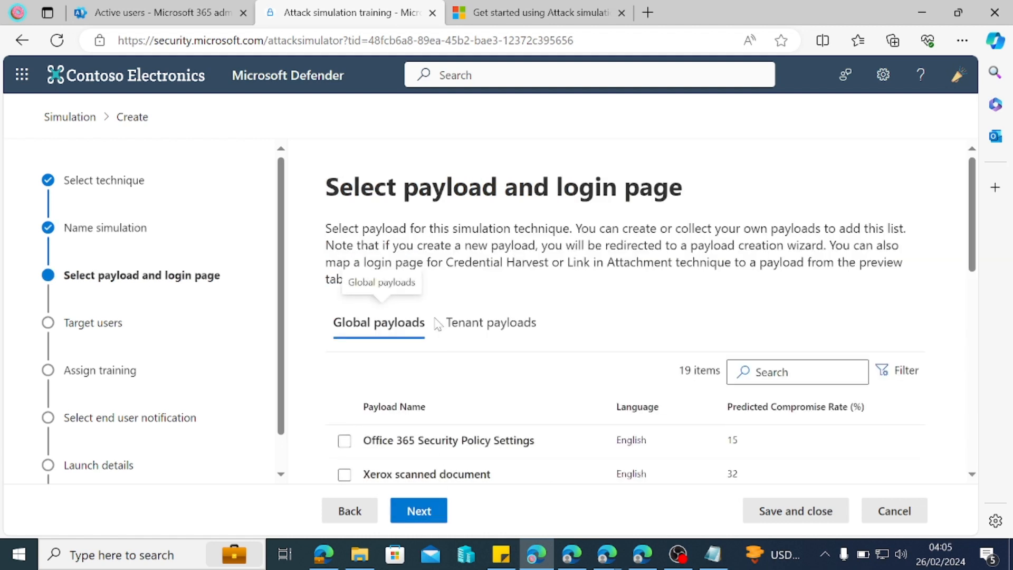
- Look through the global payloads available for the malware attachment simulation
scroll(446, 288, down, 1)
scroll(396, 359, down, 8)
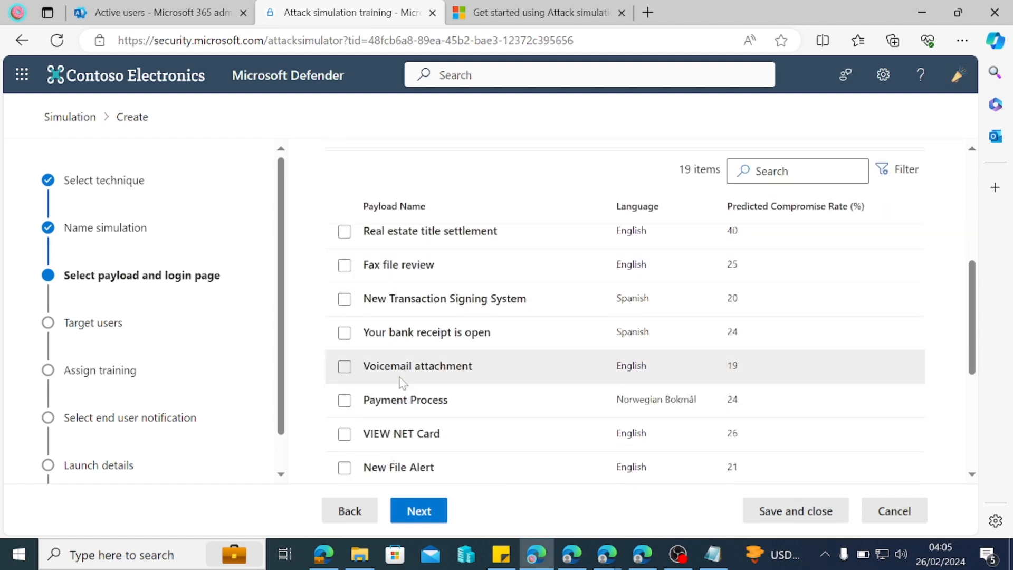
scroll(402, 382, up, 6)
scroll(402, 382, up, 4)
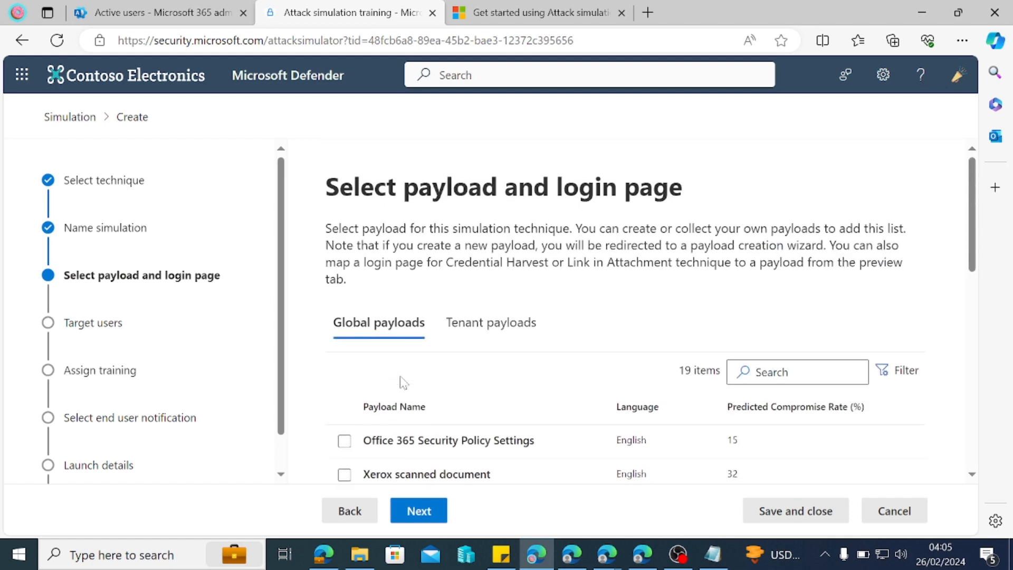
scroll(402, 383, down, 2)
scroll(402, 382, down, 2)
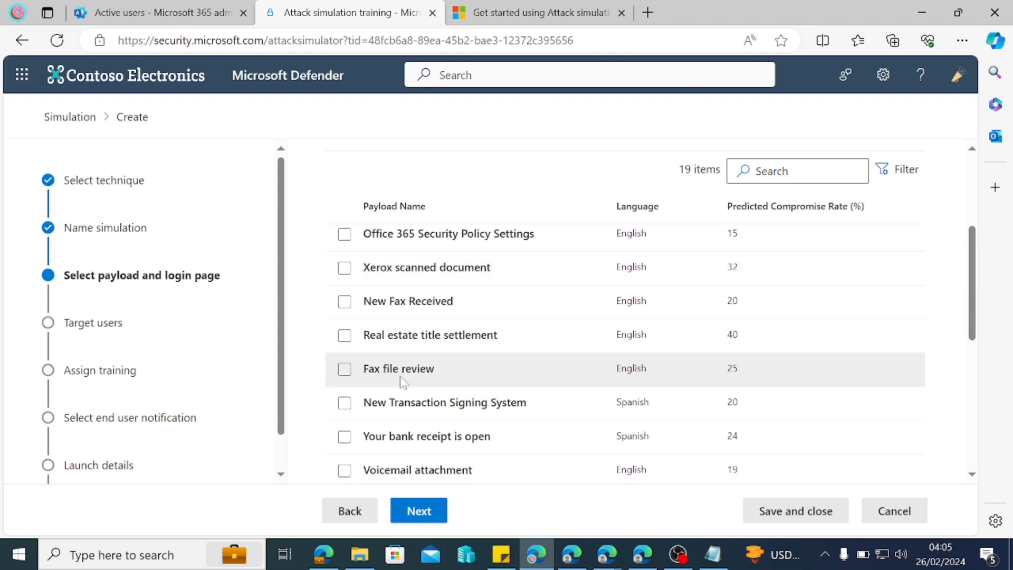
scroll(403, 383, up, 3)
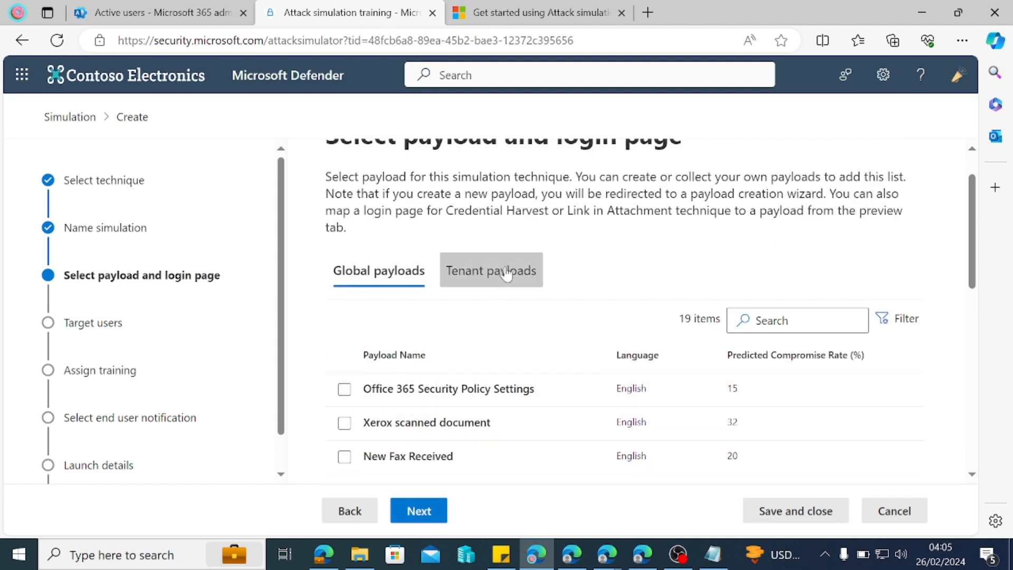
- Start creating a tenant payload, keeping the Email type and the Malware Attachment technique
click(490, 275)
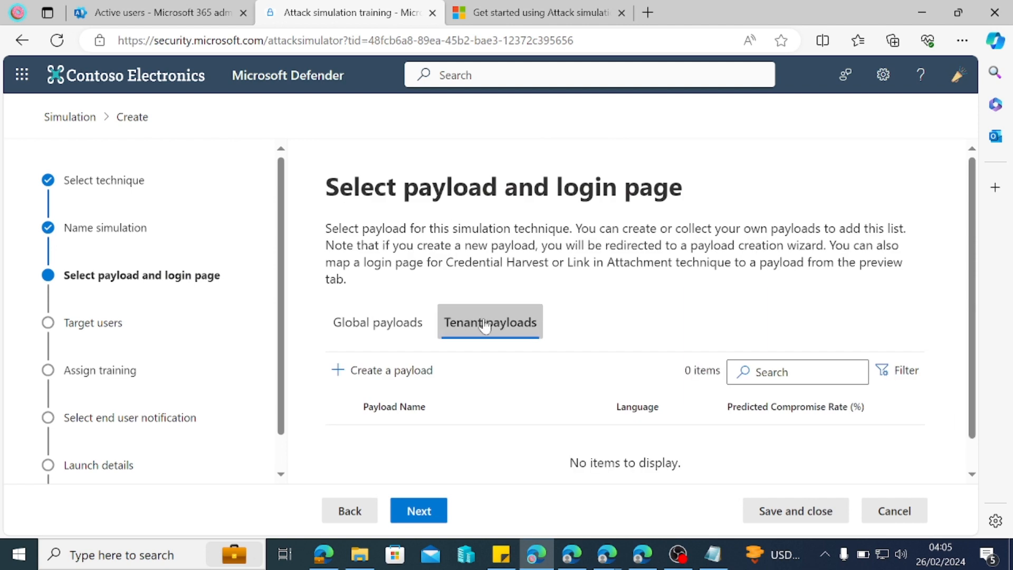
scroll(489, 335, down, 1)
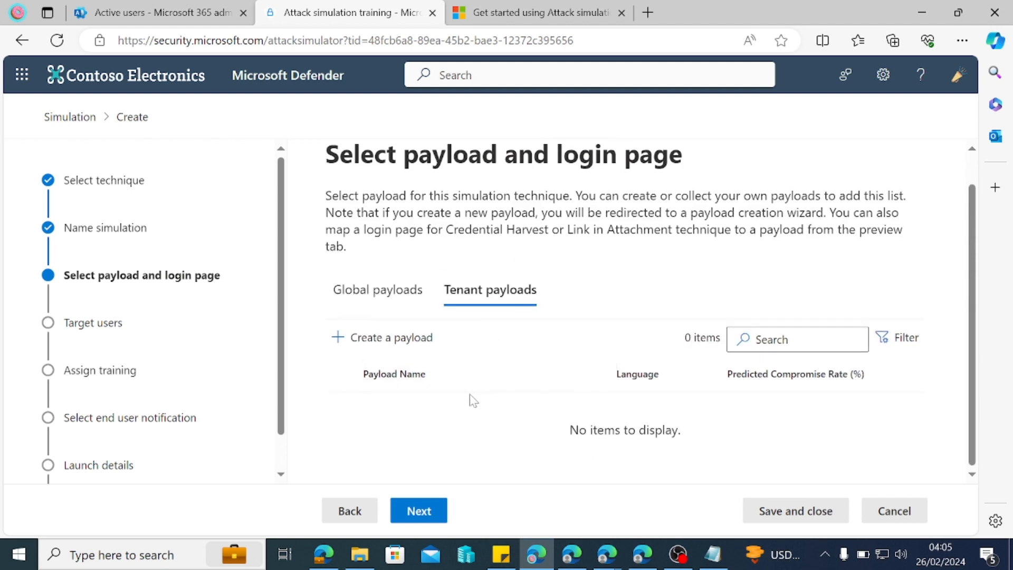
click(397, 349)
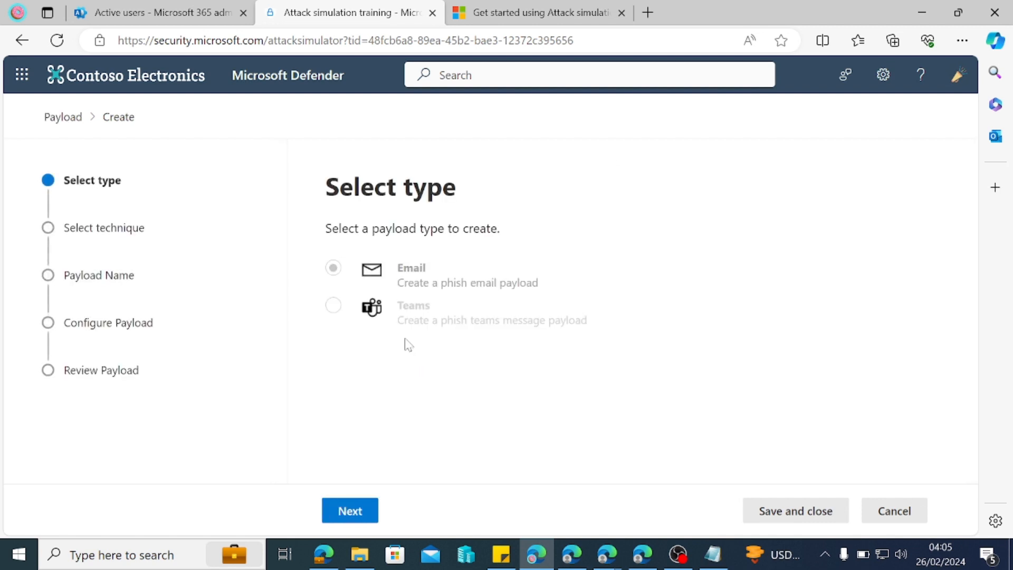
click(349, 511)
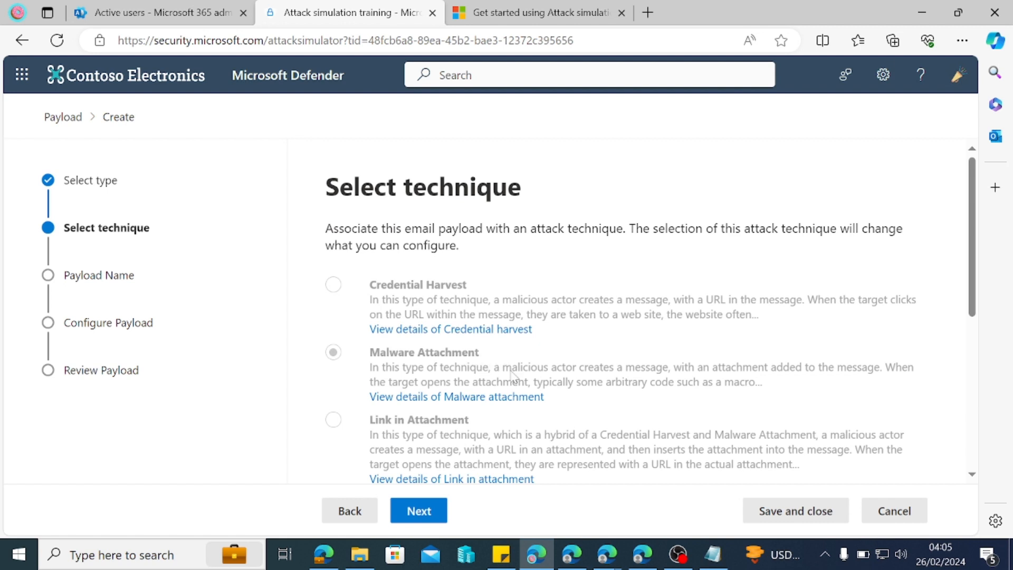
click(412, 520)
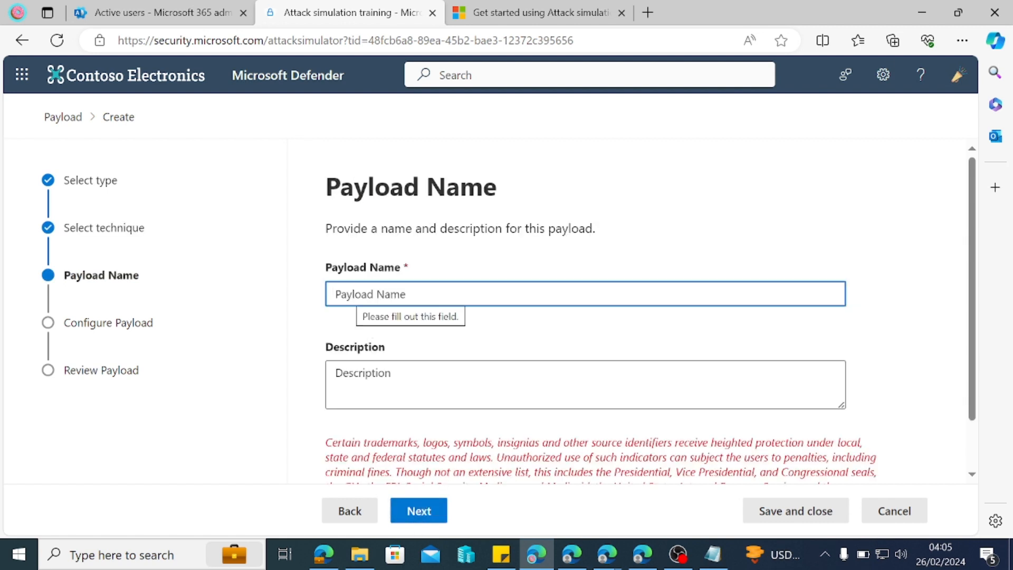
- Name the payload "malware (html)" without a description and proceed to its configuration
text(malware)
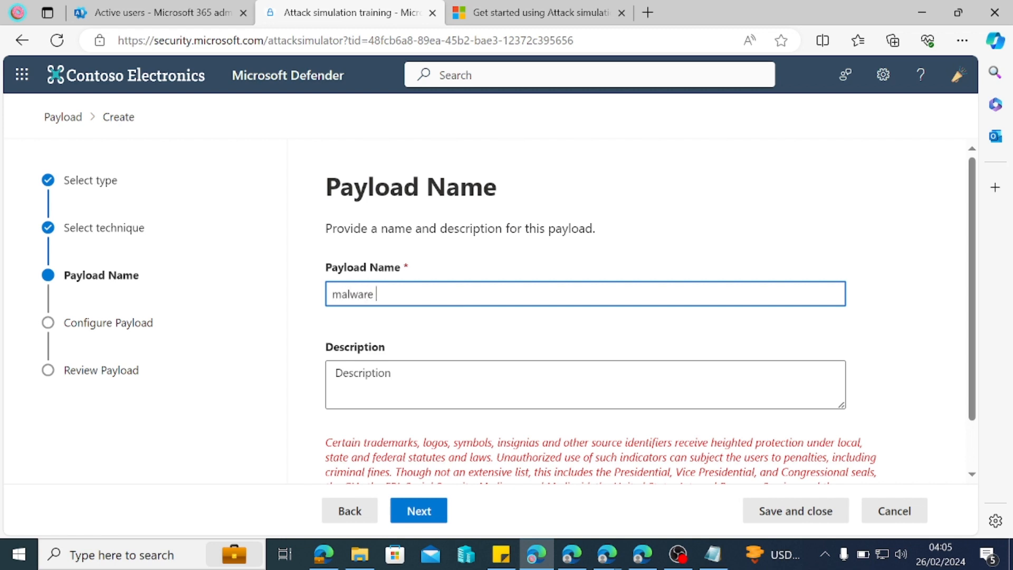
text( (t)
key(BackSpace)
text(html))
scroll(397, 304, down, 1)
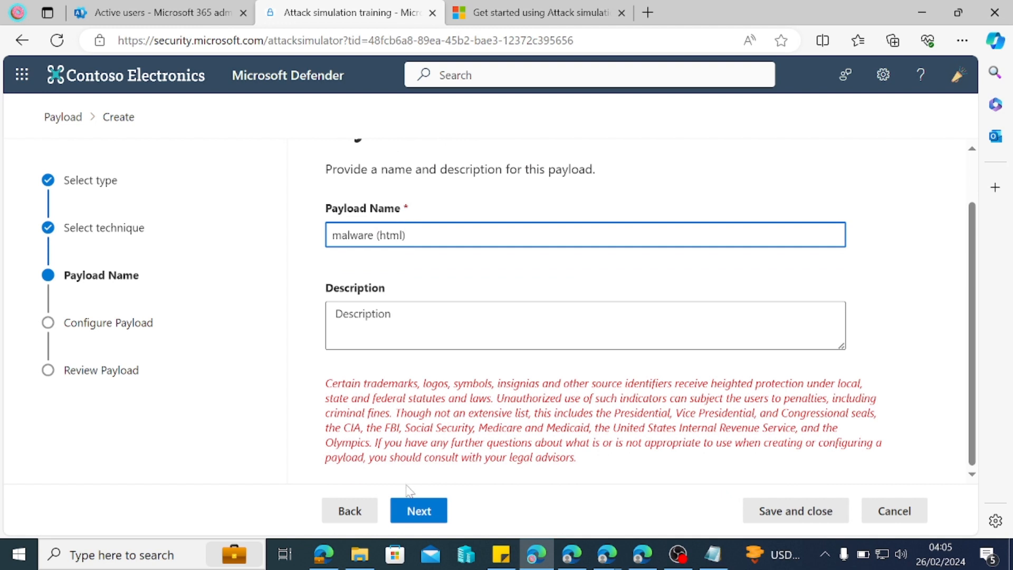
click(414, 510)
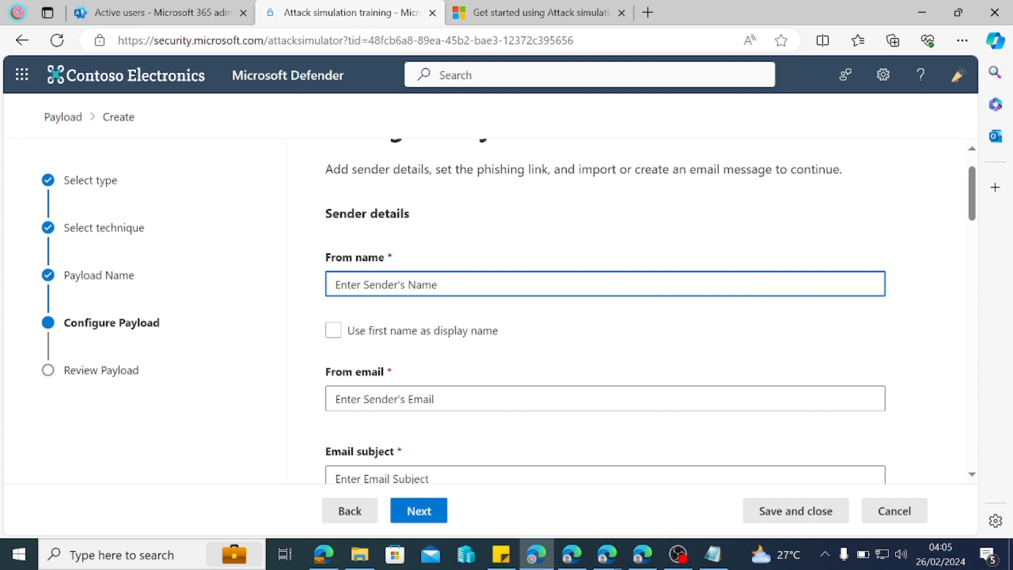
- Set the payload's sender display name to "Mod Admin"
text(MO)
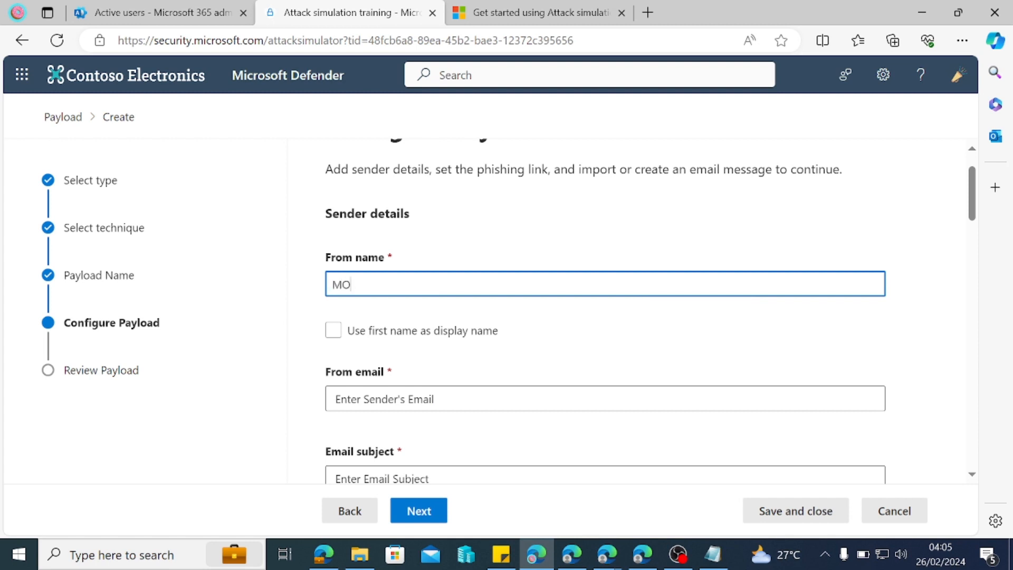
key(BackSpace)
text(od Admin)
- Search the Microsoft 365 admin center's active users for "mod", open the MOD Administrator account and copy its email address
key(ctrl+1)
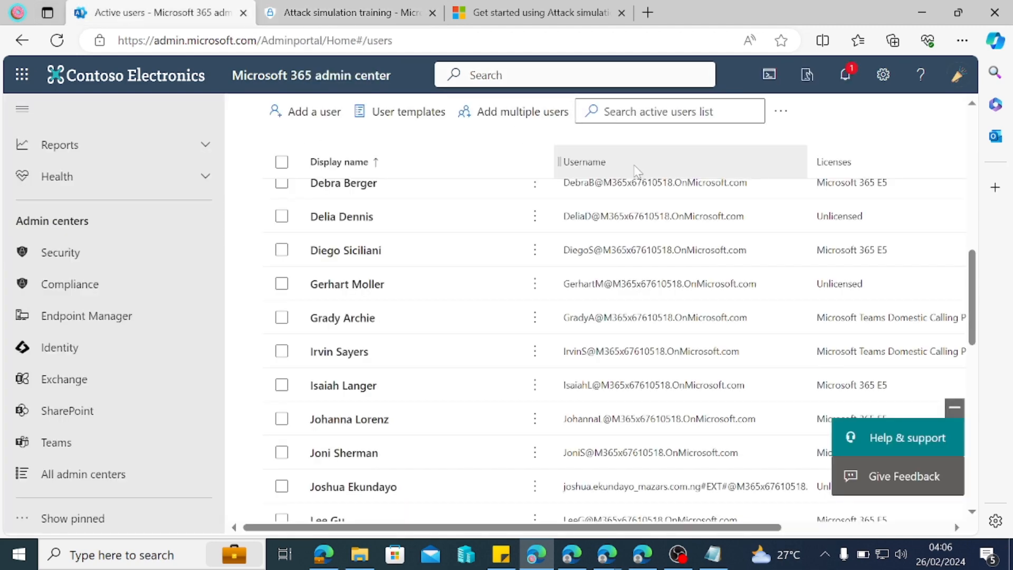
scroll(680, 164, up, 10)
click(659, 204)
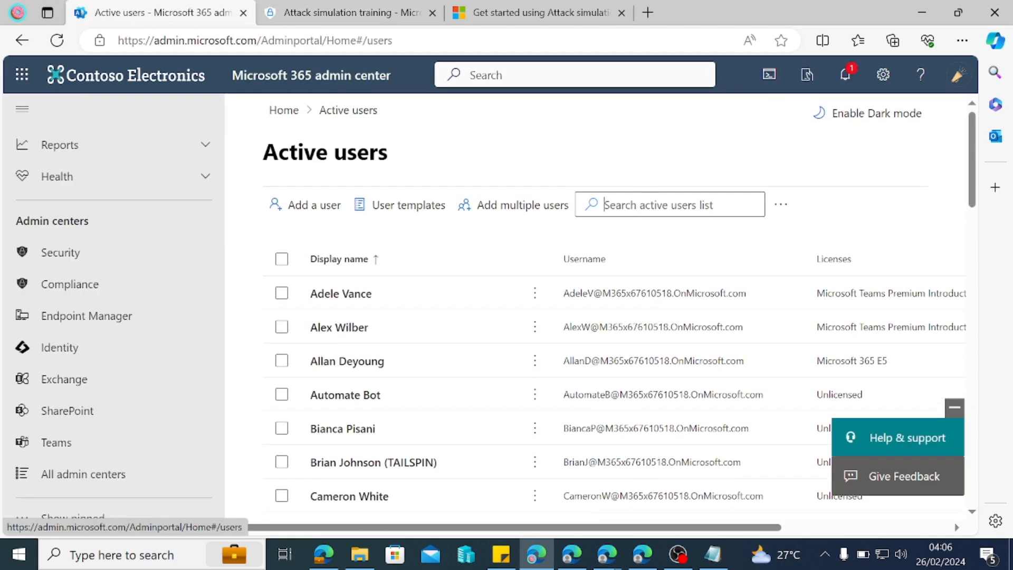
text(mod)
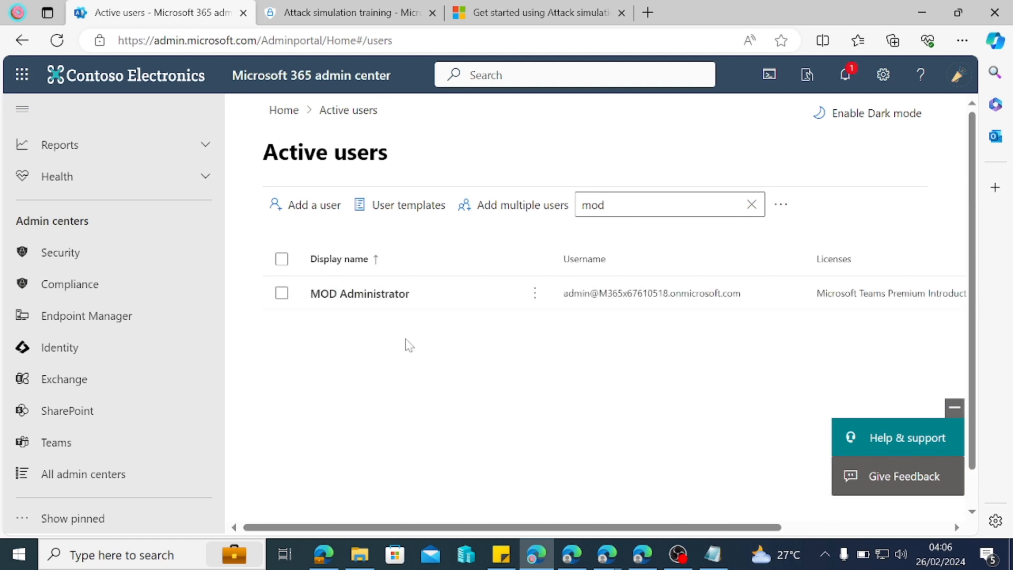
click(376, 294)
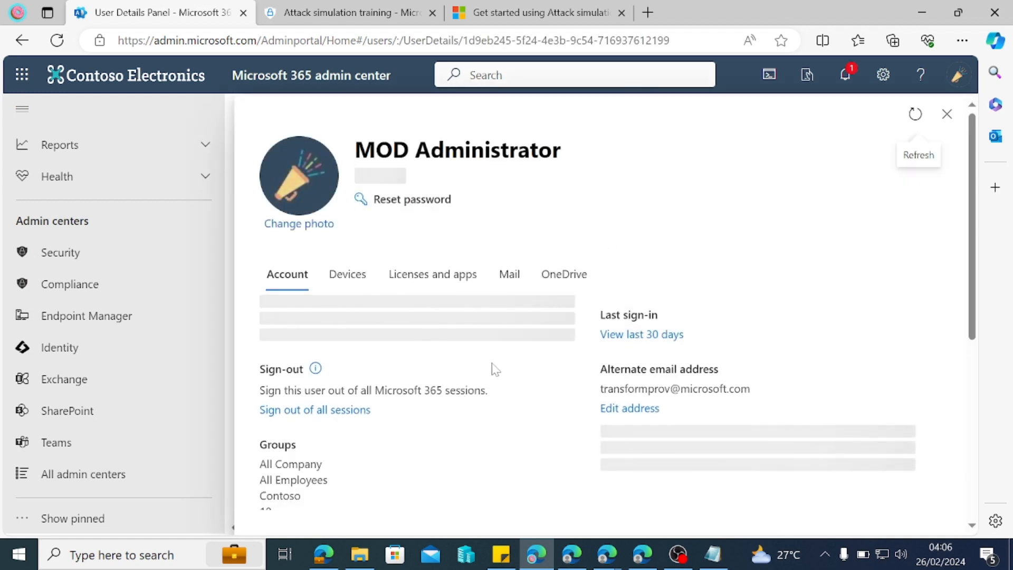
drag(490, 337, 409, 335)
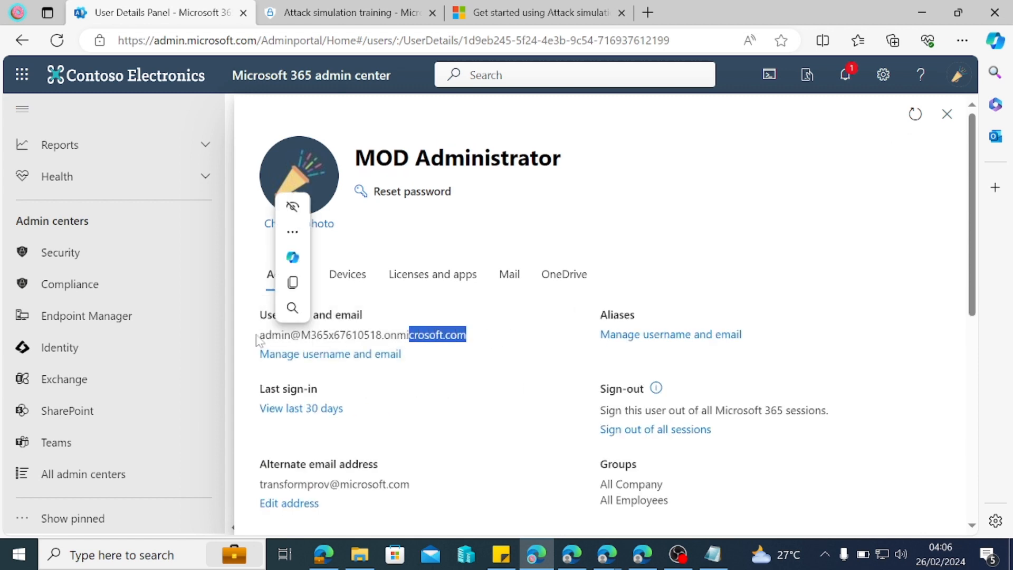
drag(260, 336, 477, 337)
key(ctrl+c)
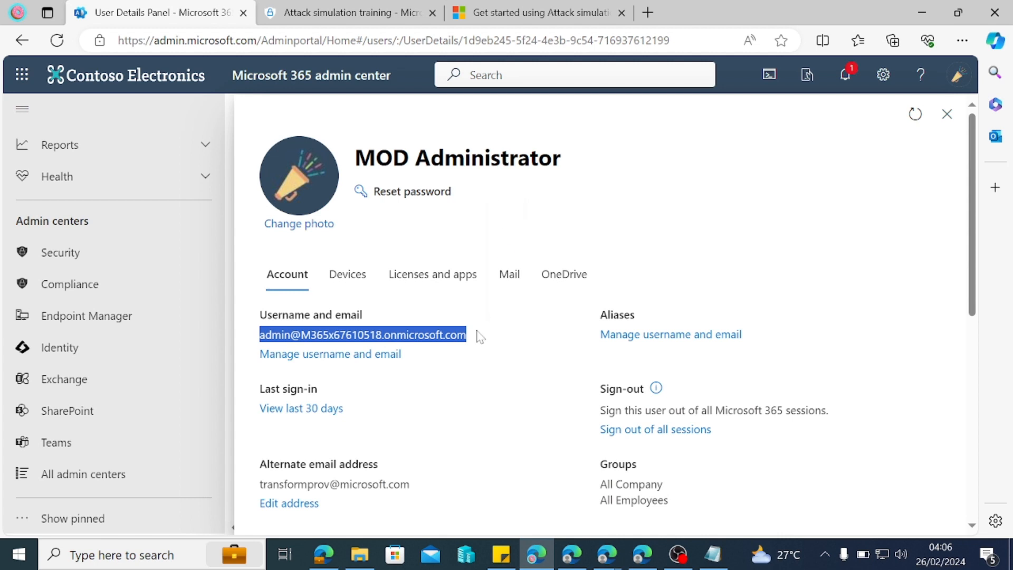
- Back in Microsoft Defender, paste the copied address as the payload's sender email and alter its domain ending to ".con"
click(333, 13)
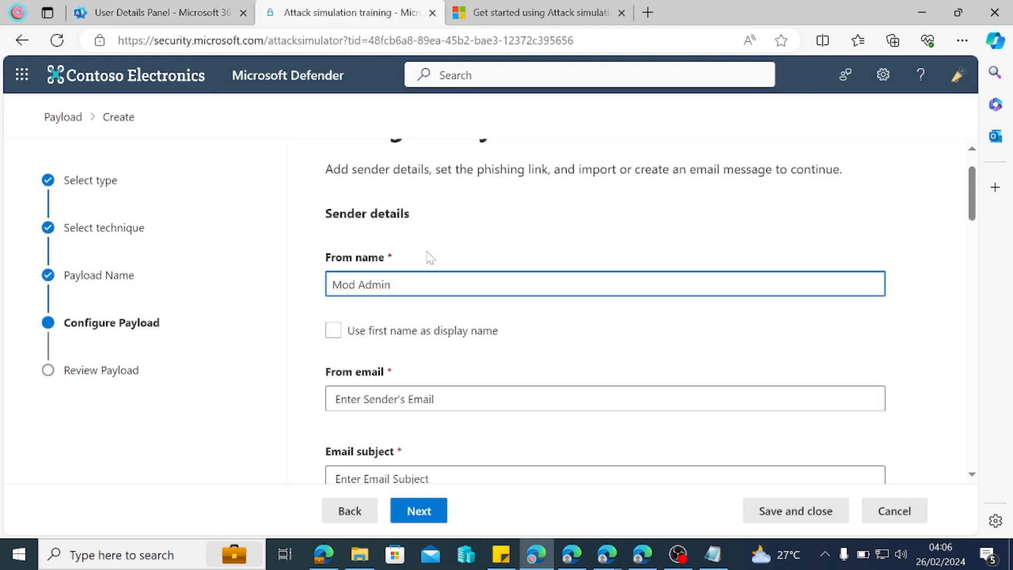
click(384, 398)
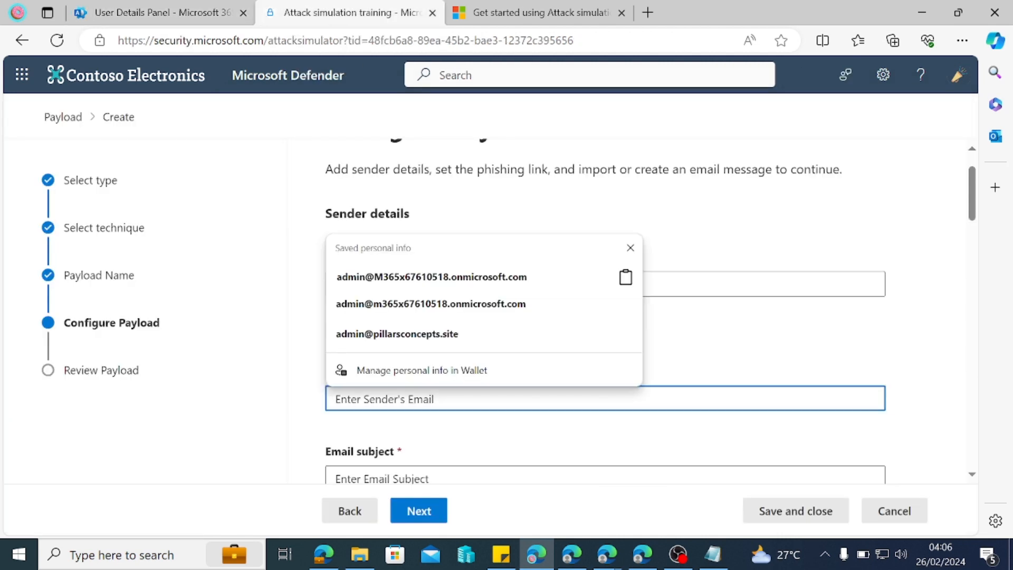
key(ctrl+v)
click(604, 356)
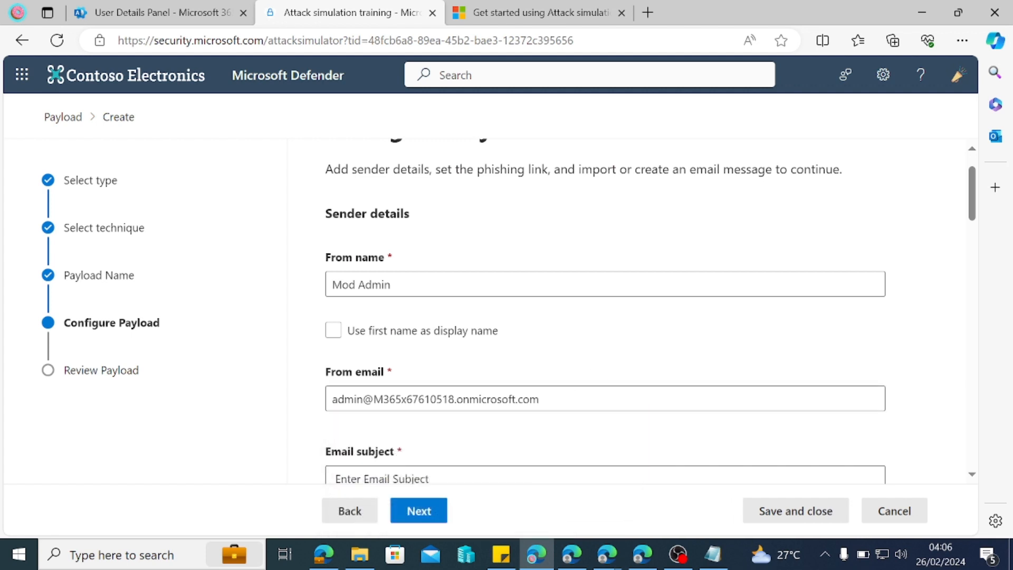
click(540, 399)
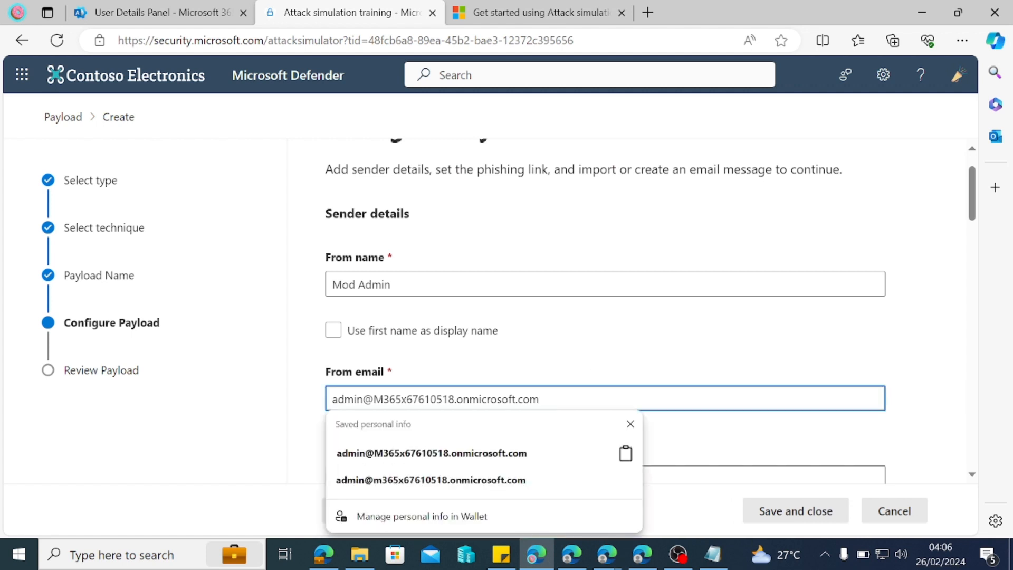
key(BackSpace)
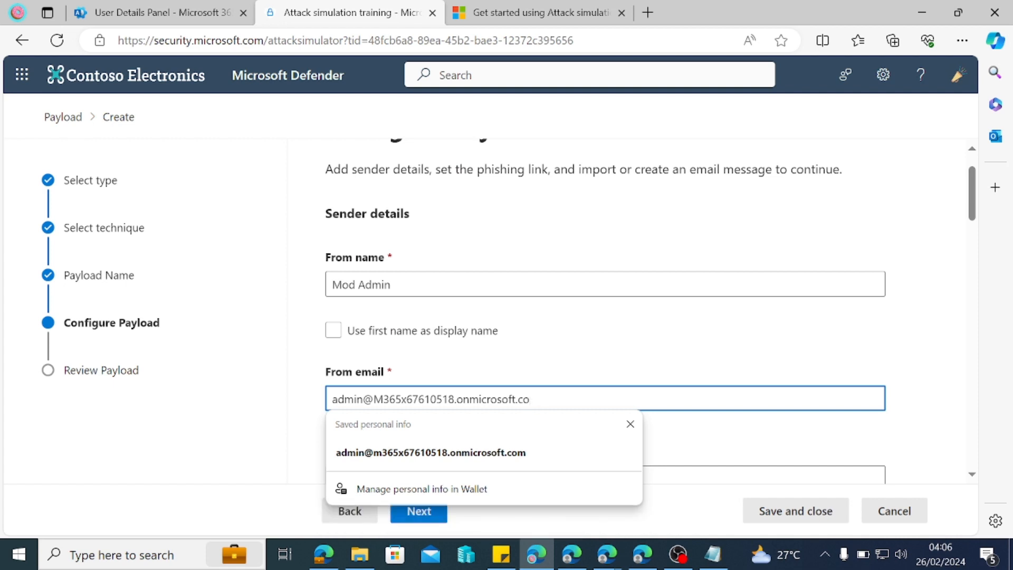
click(596, 323)
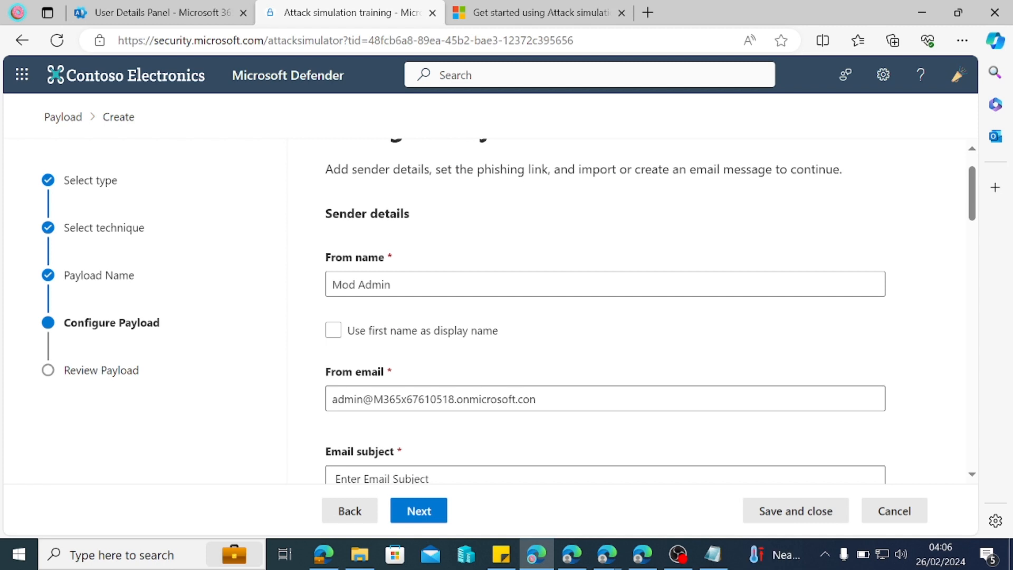
- Set the payload's email subject to "Download and Install Antivirus Now", copied from the payloads file in Notepad
scroll(648, 311, down, 3)
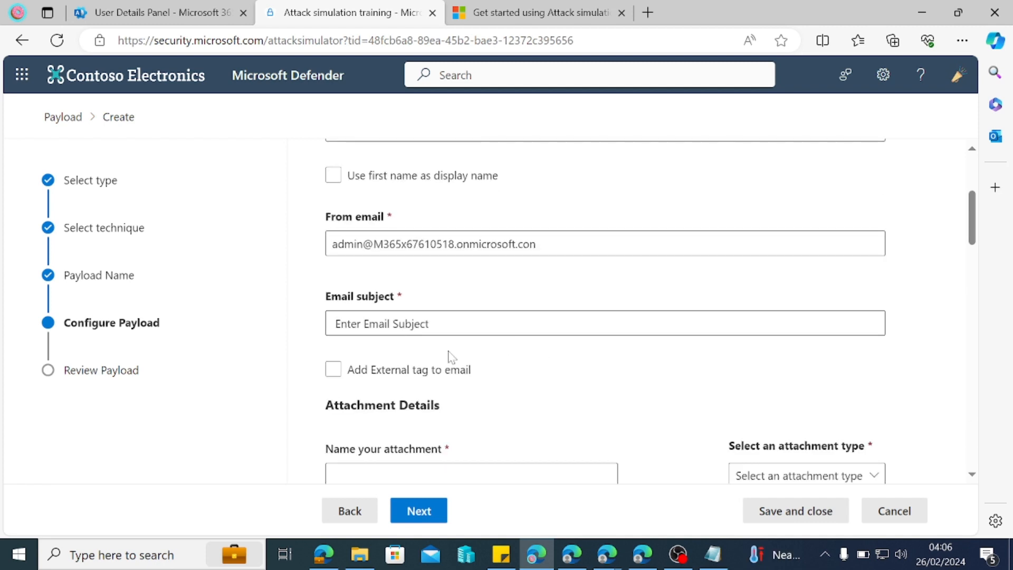
scroll(390, 337, down, 1)
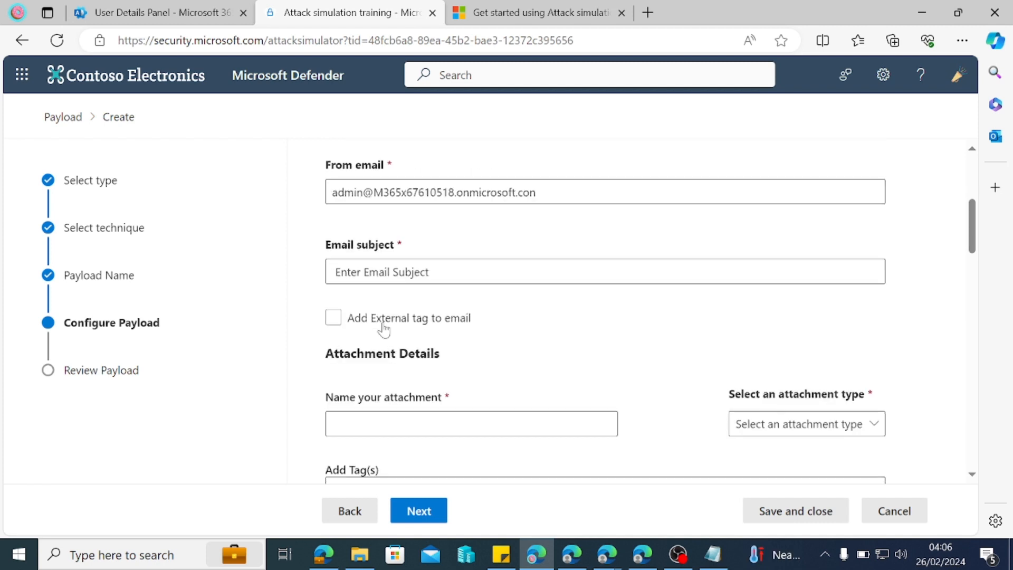
scroll(406, 319, down, 18)
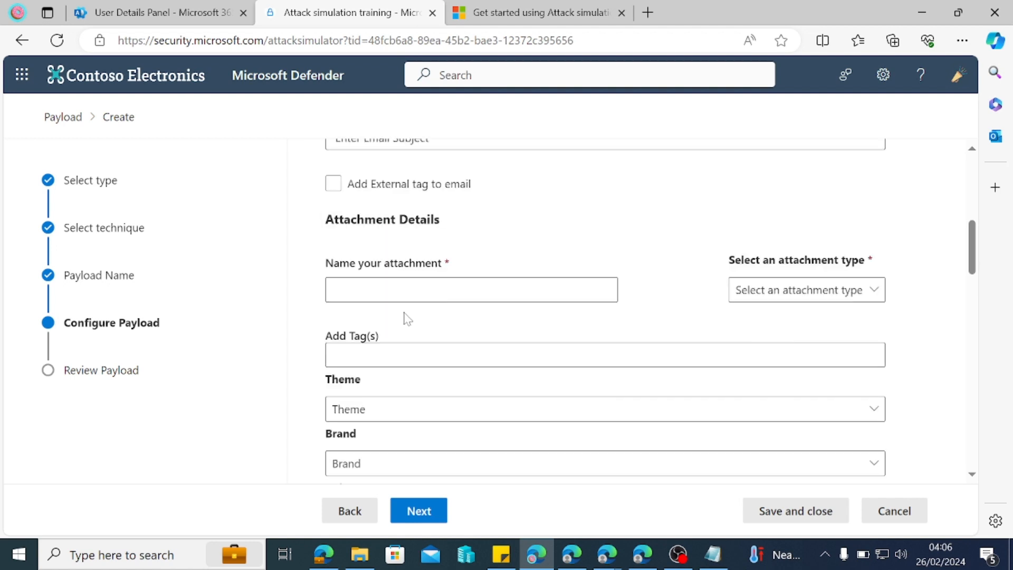
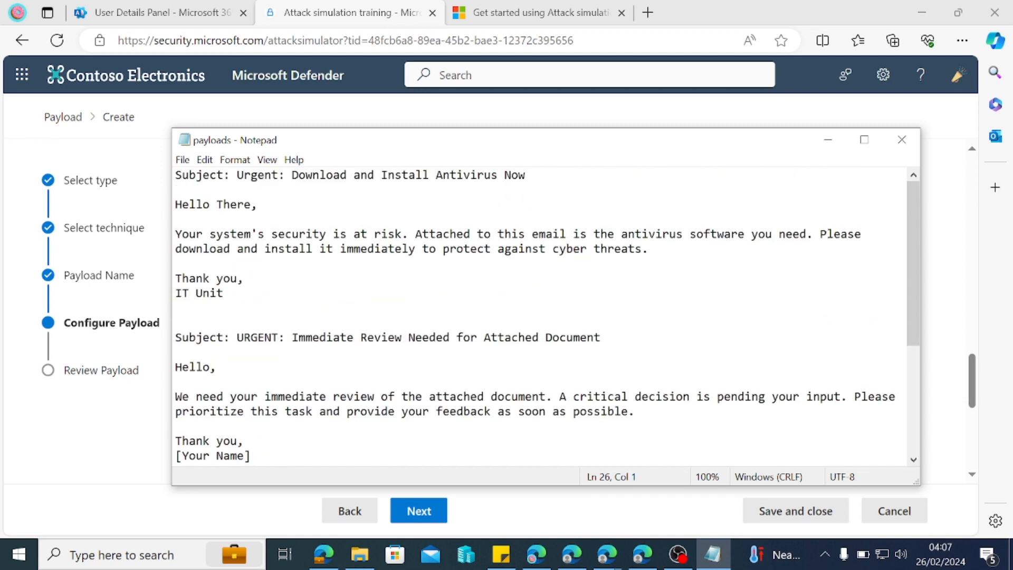
drag(175, 175, 225, 294)
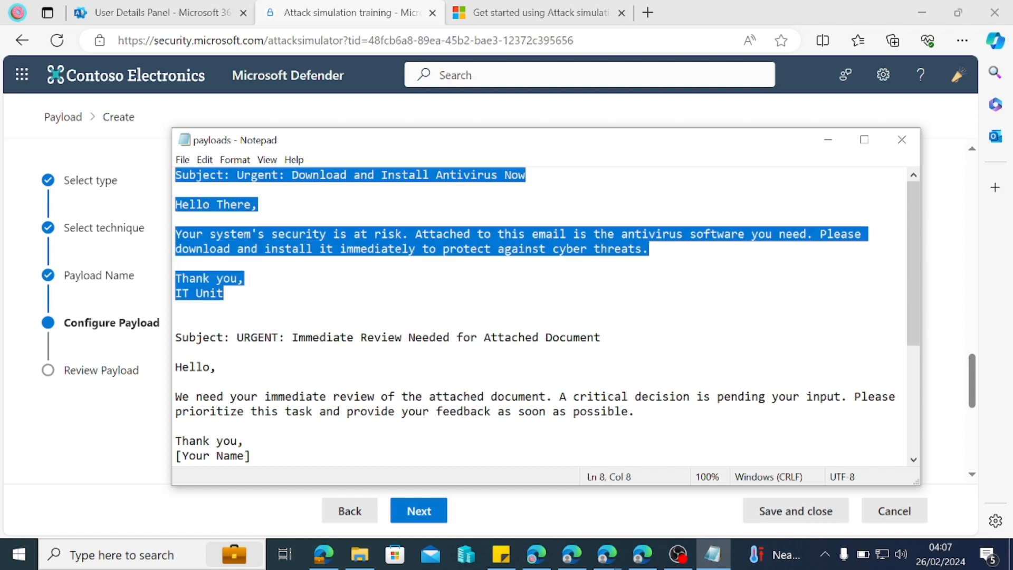
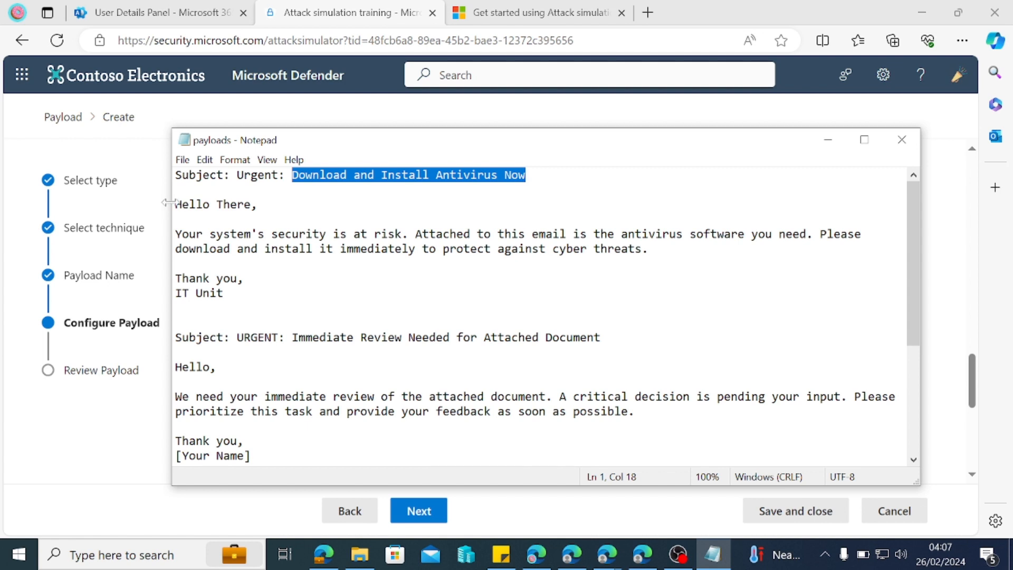
drag(176, 205, 224, 293)
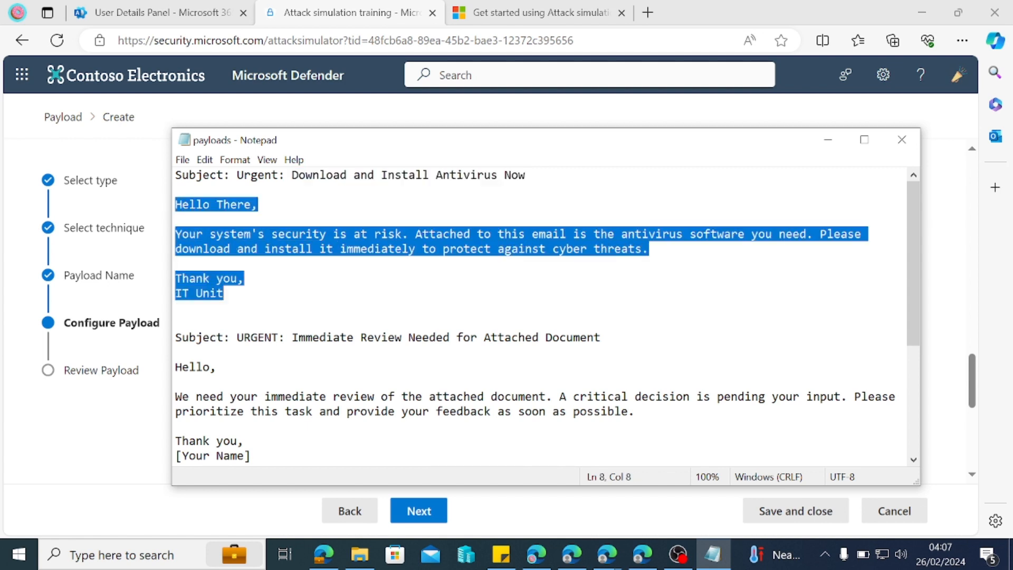
click(653, 124)
scroll(422, 249, up, 10)
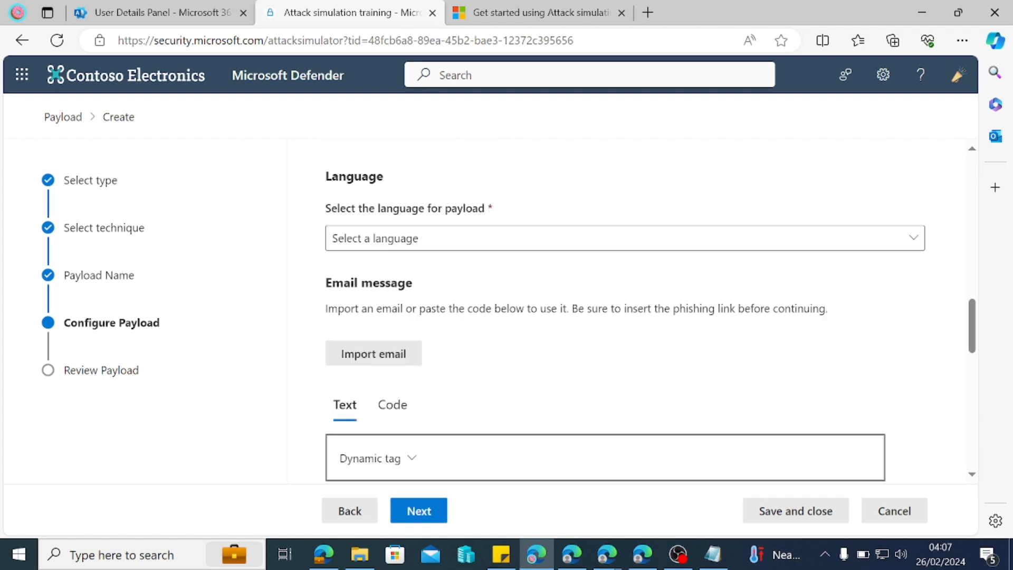
scroll(423, 250, down, 3)
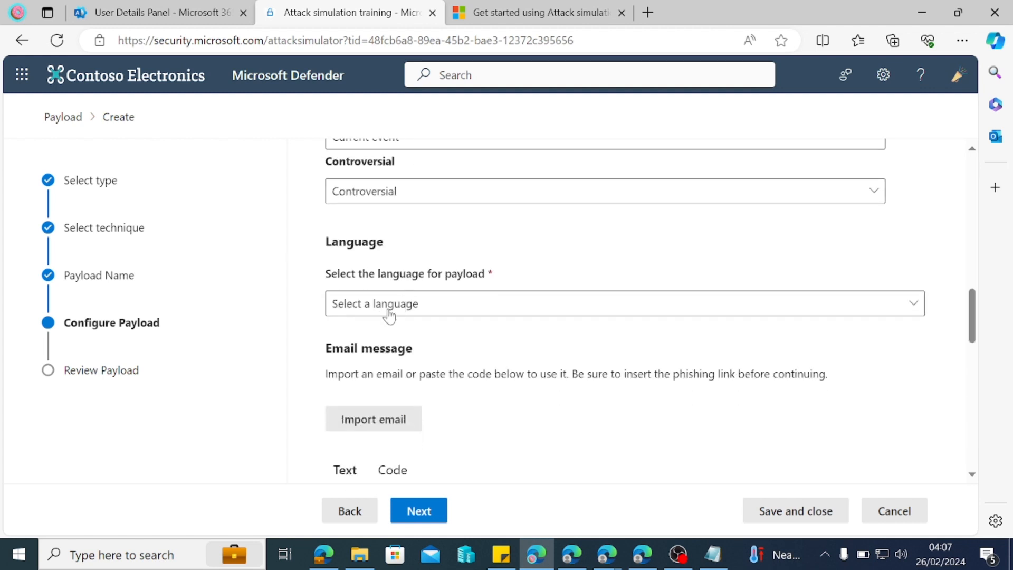
scroll(383, 301, up, 10)
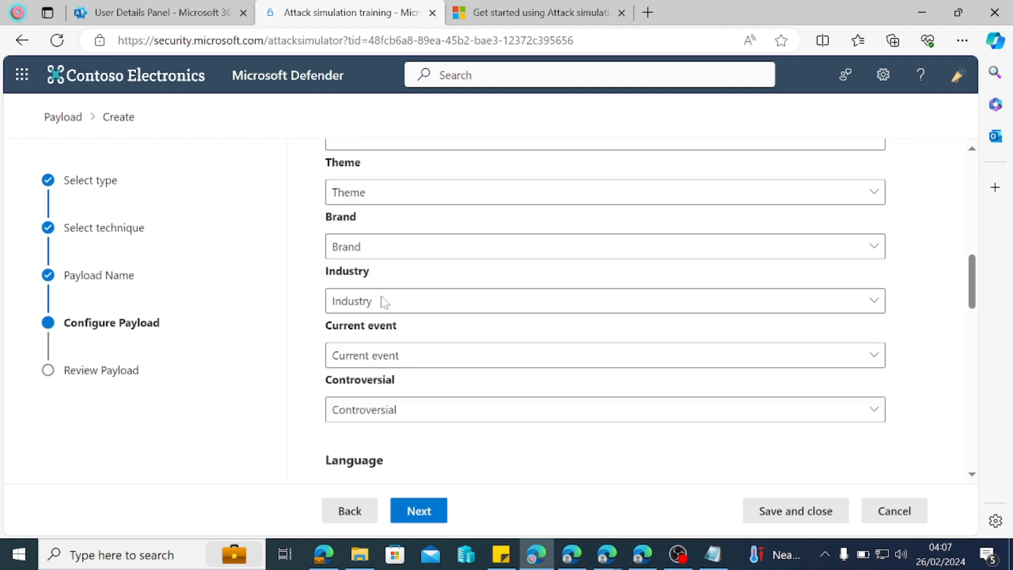
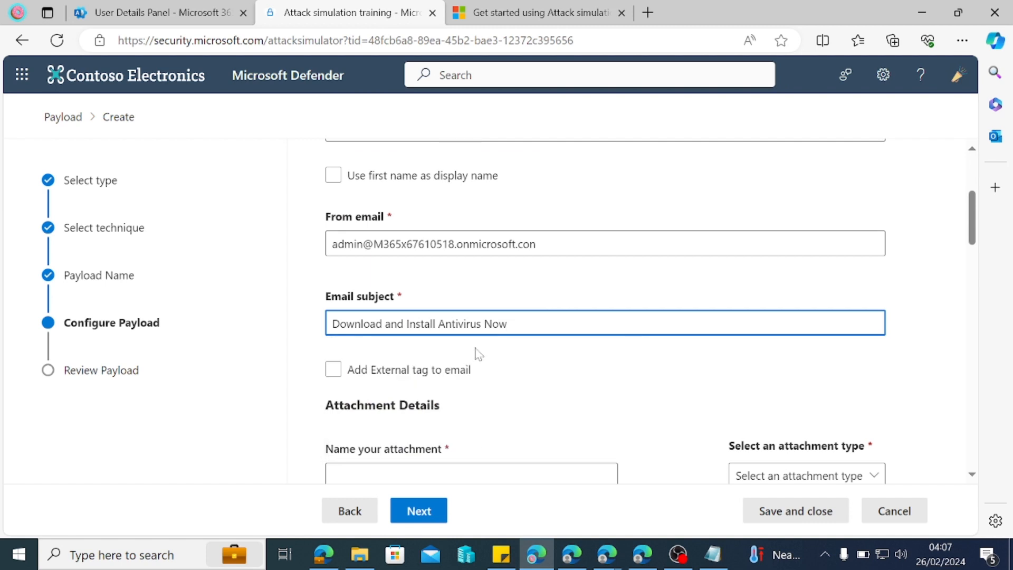
- Fill the email message with the antivirus text from the payloads file, from "Hello There," through the "IT Unit" sign-off
scroll(478, 354, down, 15)
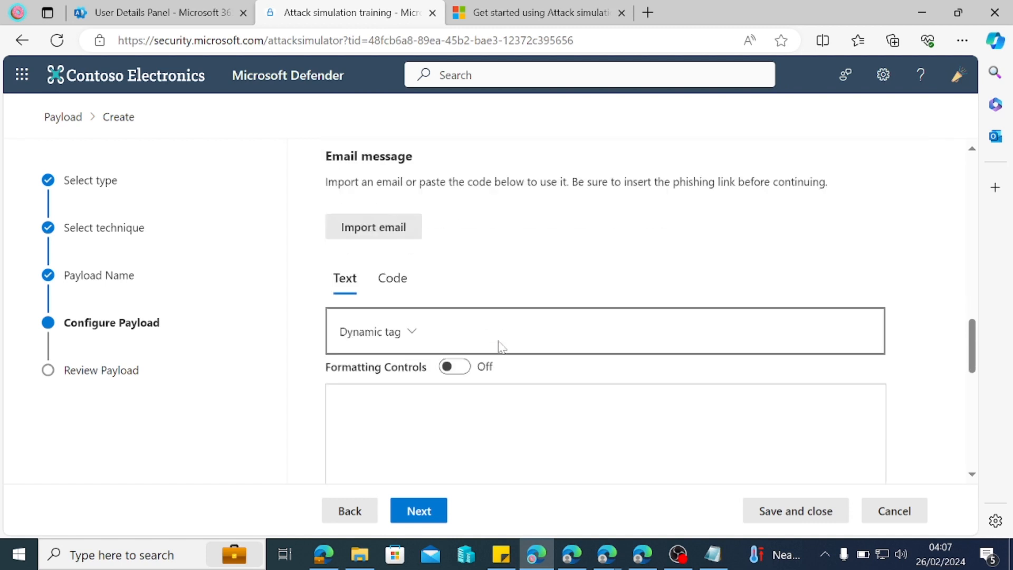
scroll(500, 346, down, 3)
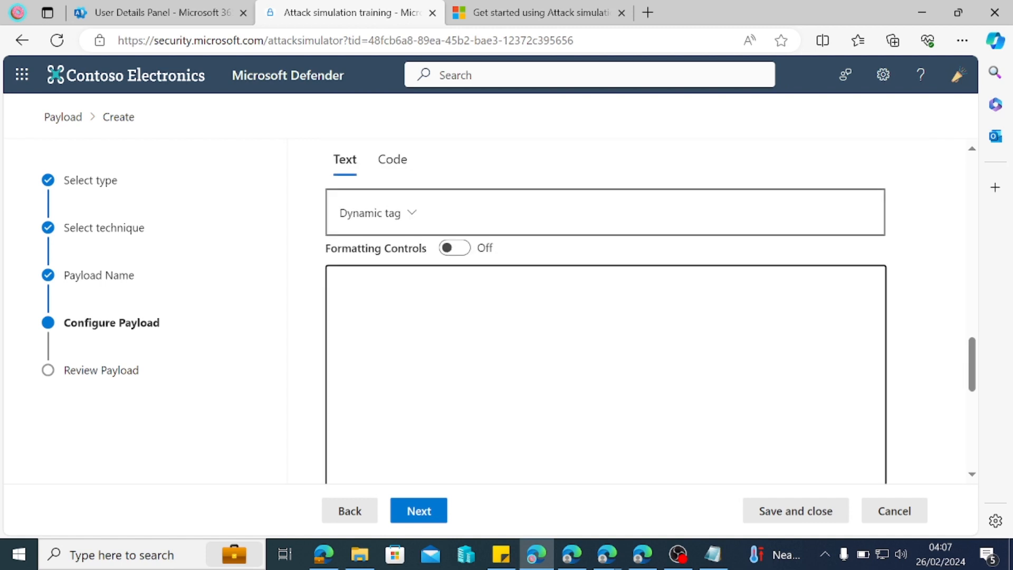
text(Download and Install Antivirus Now)
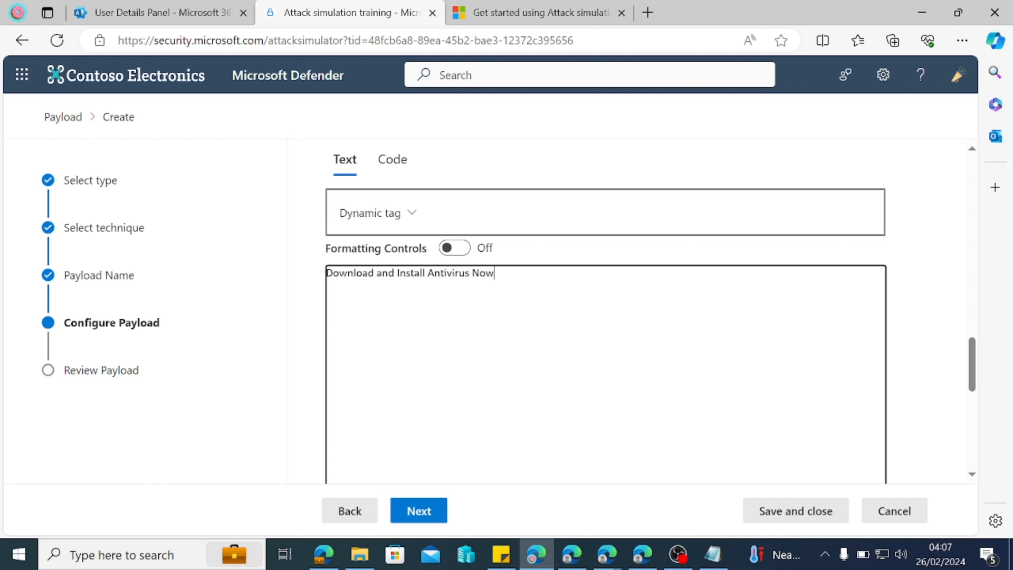
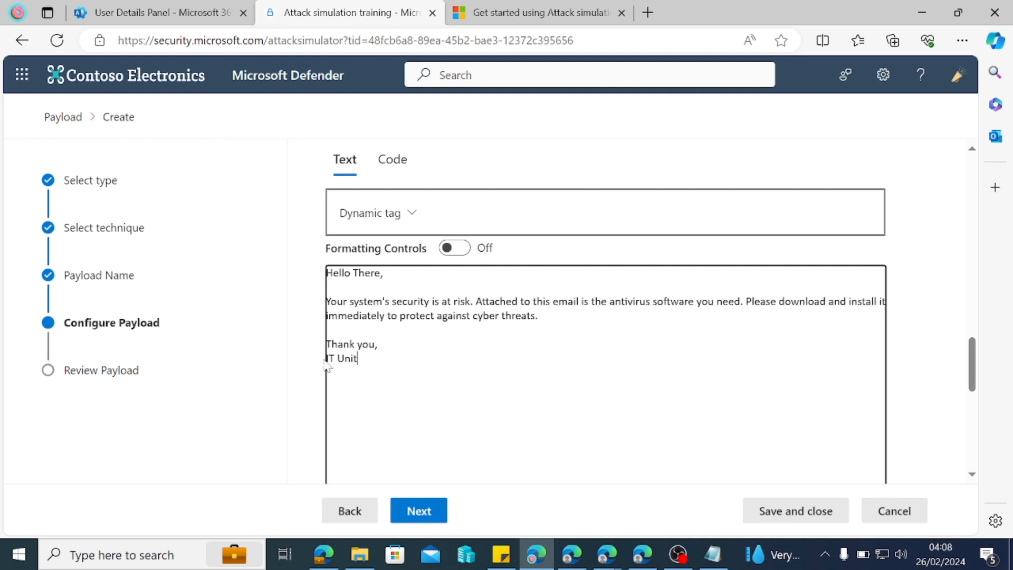
- Name the payload's attachment "Best Antivirus" and choose Html as its attachment type
scroll(638, 297, up, 15)
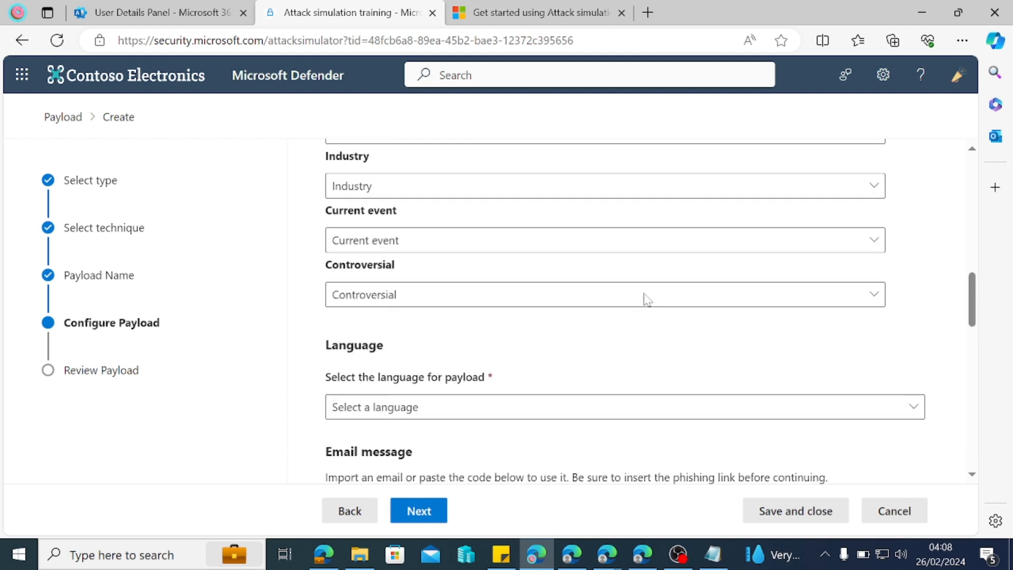
scroll(633, 298, up, 7)
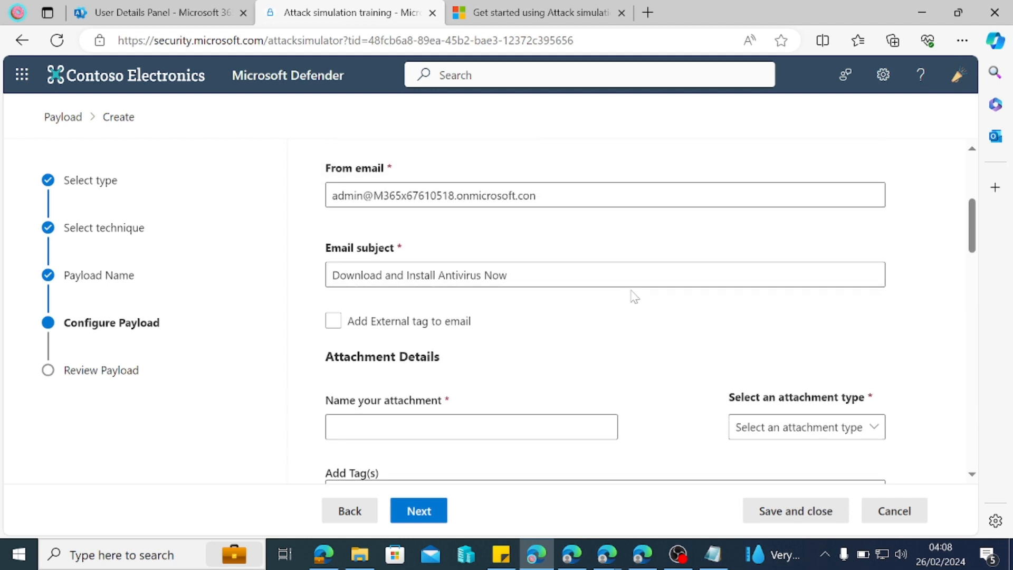
scroll(633, 295, down, 4)
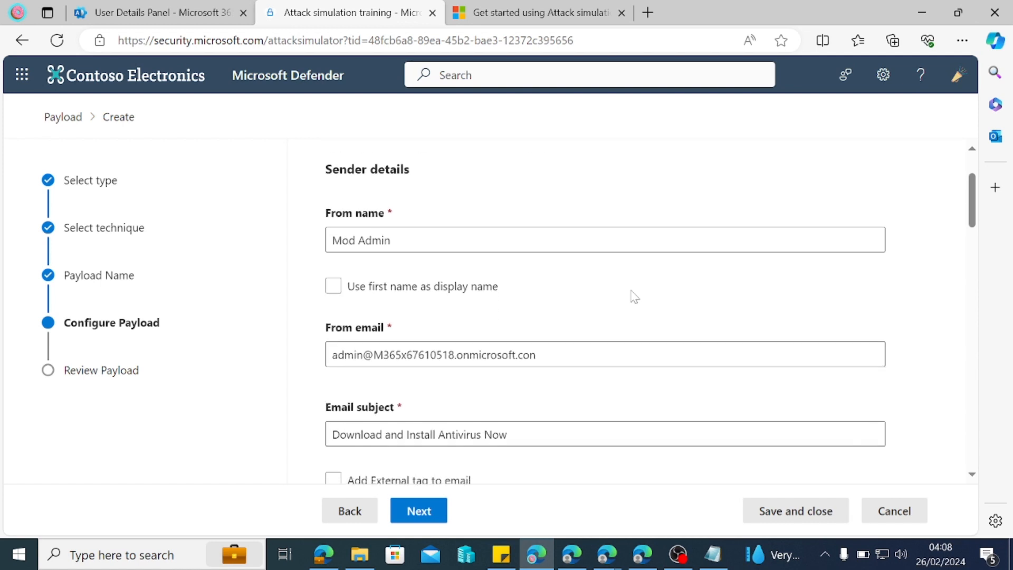
scroll(525, 270, down, 1)
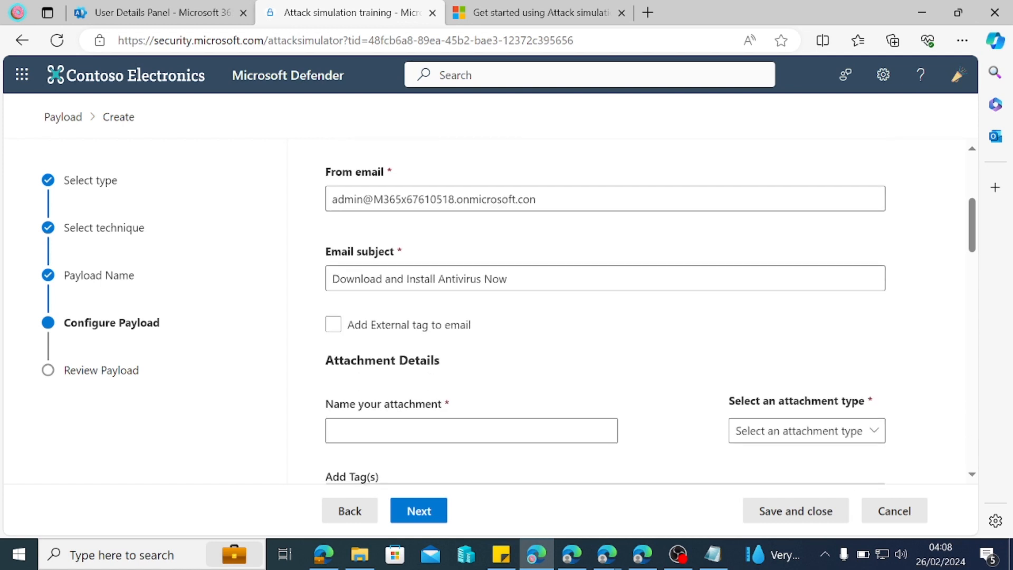
scroll(605, 312, down, 2)
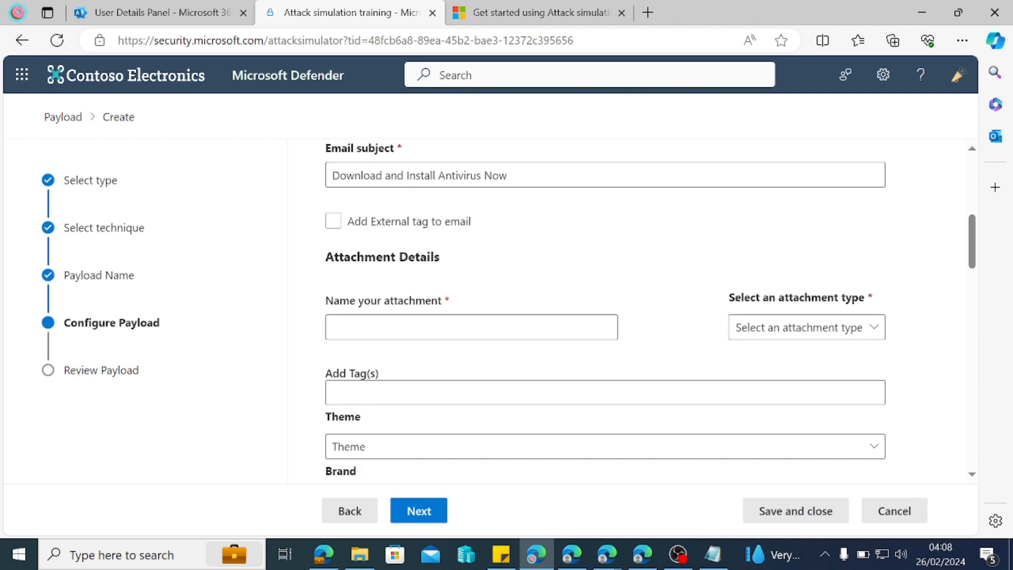
click(372, 328)
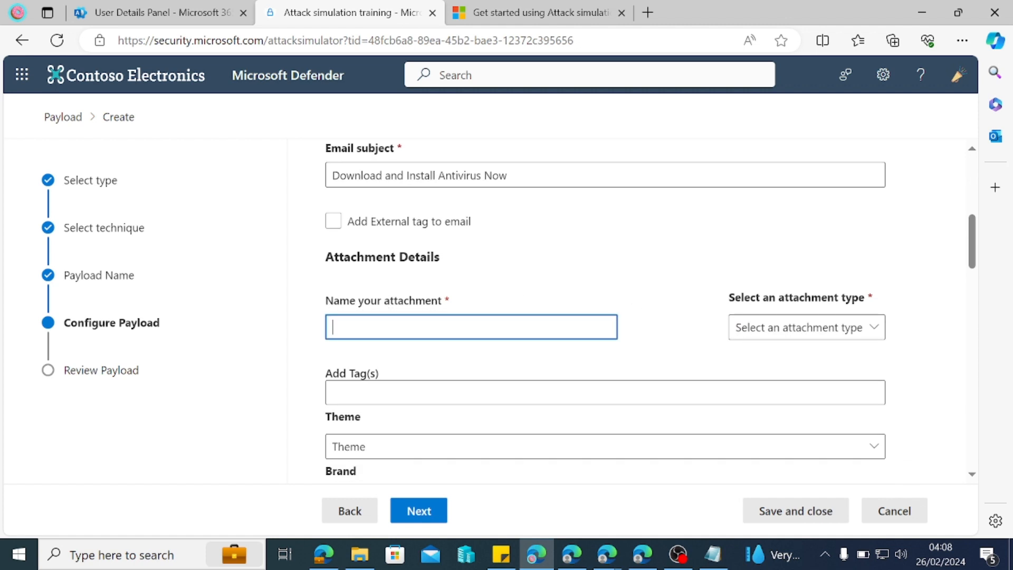
text(Br)
text(st Antivirus)
click(834, 332)
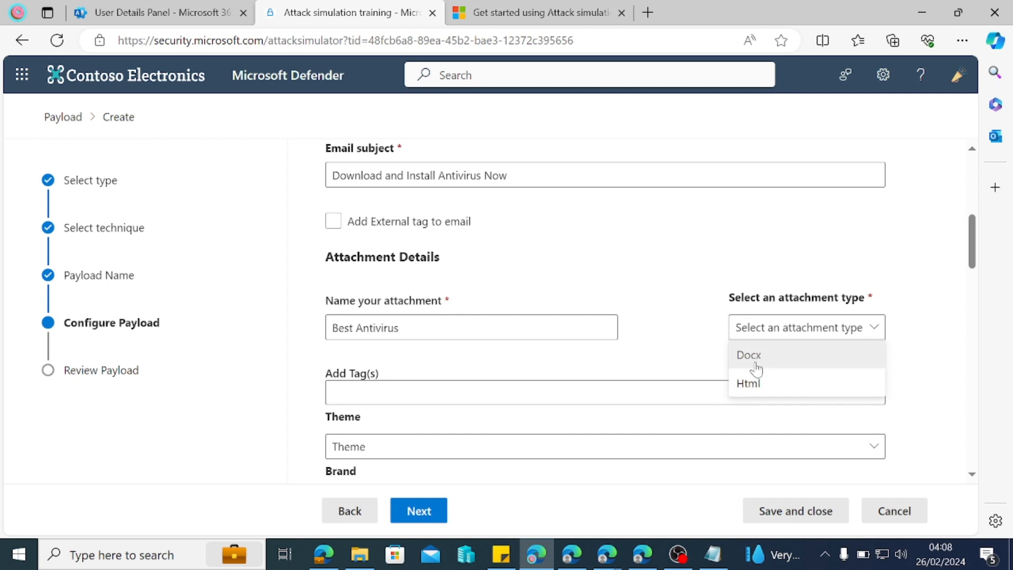
click(760, 383)
scroll(702, 304, down, 3)
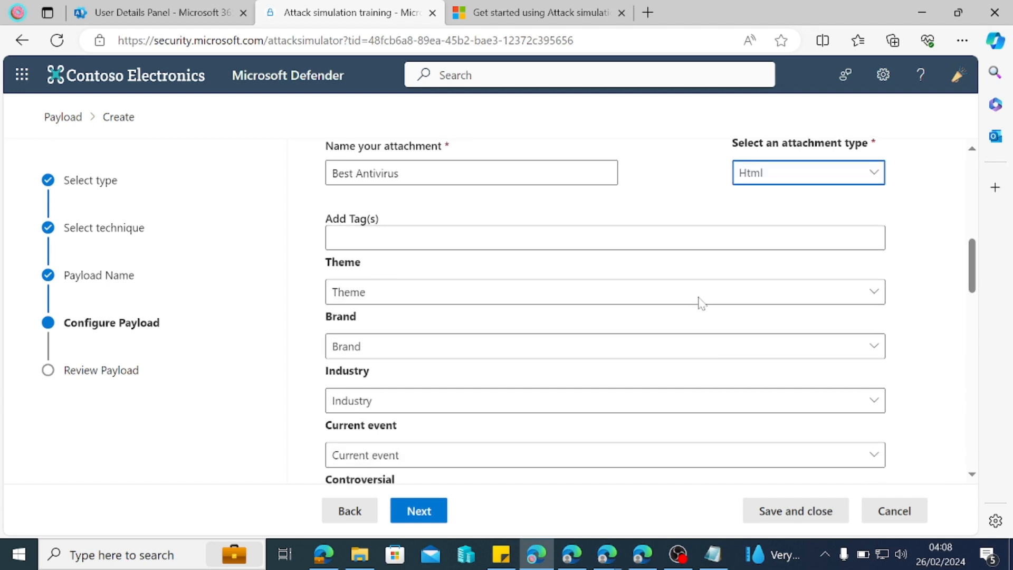
- Set the payload's language to English
scroll(388, 230, down, 3)
scroll(388, 233, down, 3)
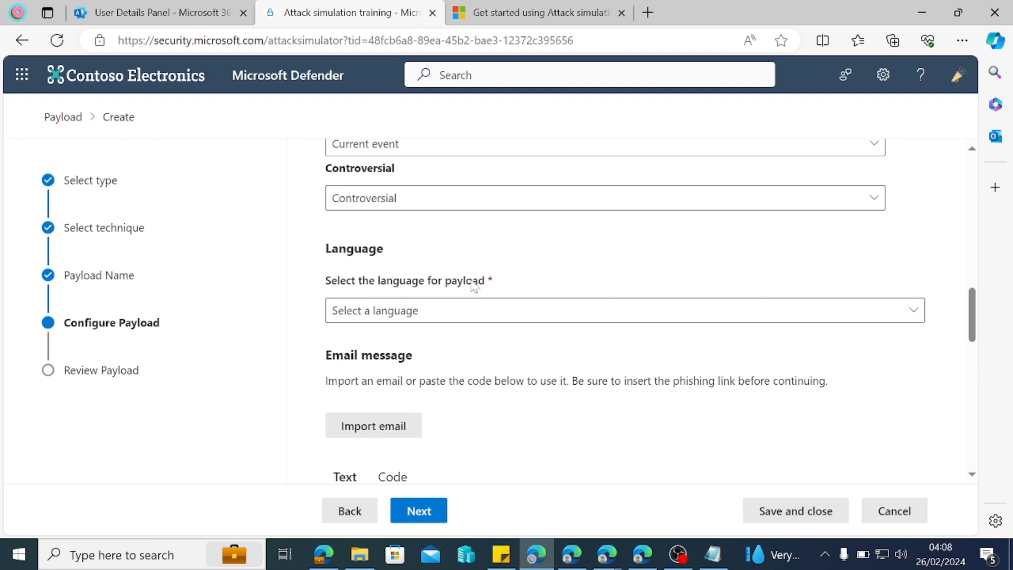
click(583, 310)
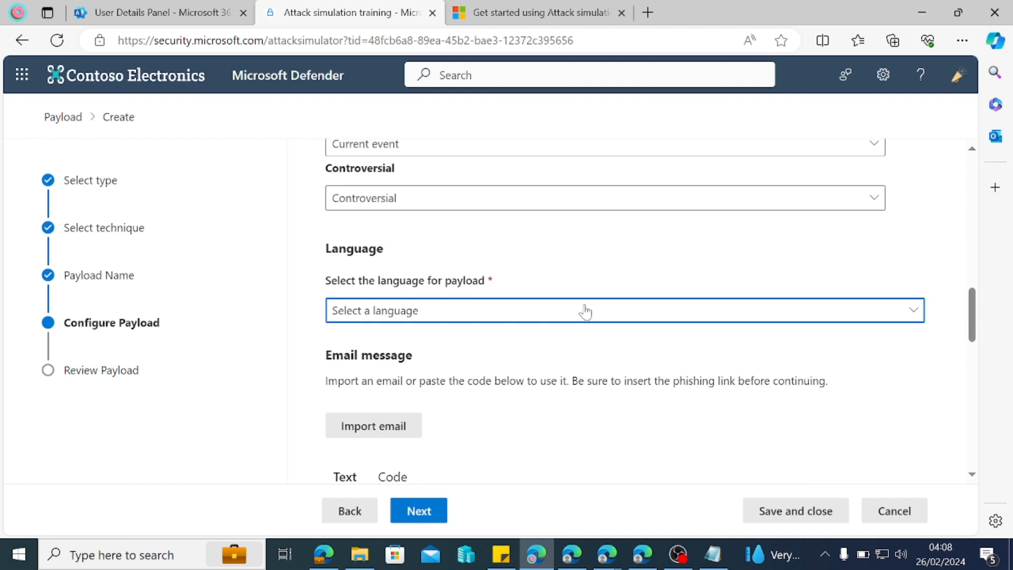
scroll(418, 109, down, 1)
scroll(427, 137, up, 1)
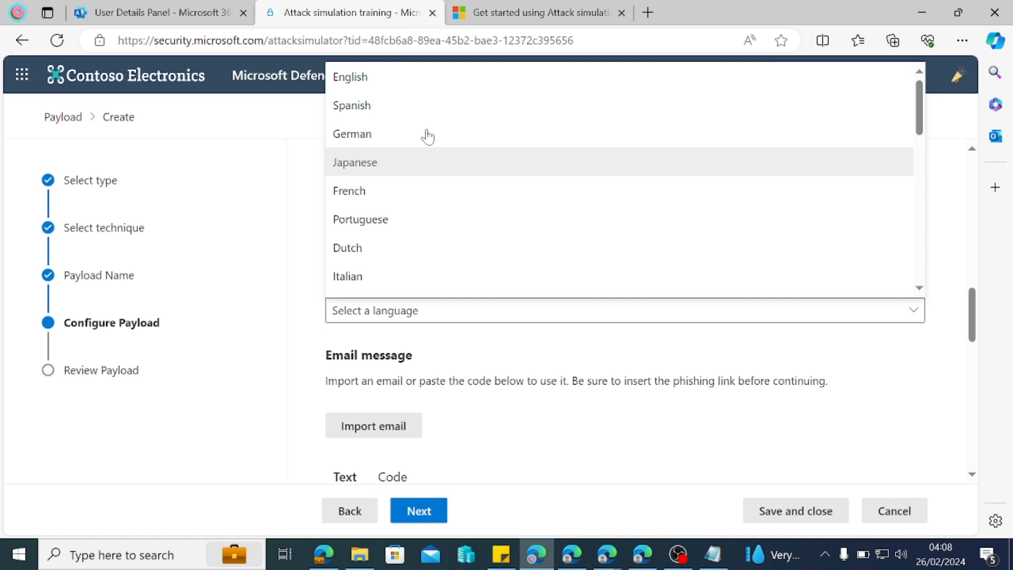
click(371, 76)
- Finish configuring the payload with the existing email message and submit it from the review page
scroll(530, 319, down, 3)
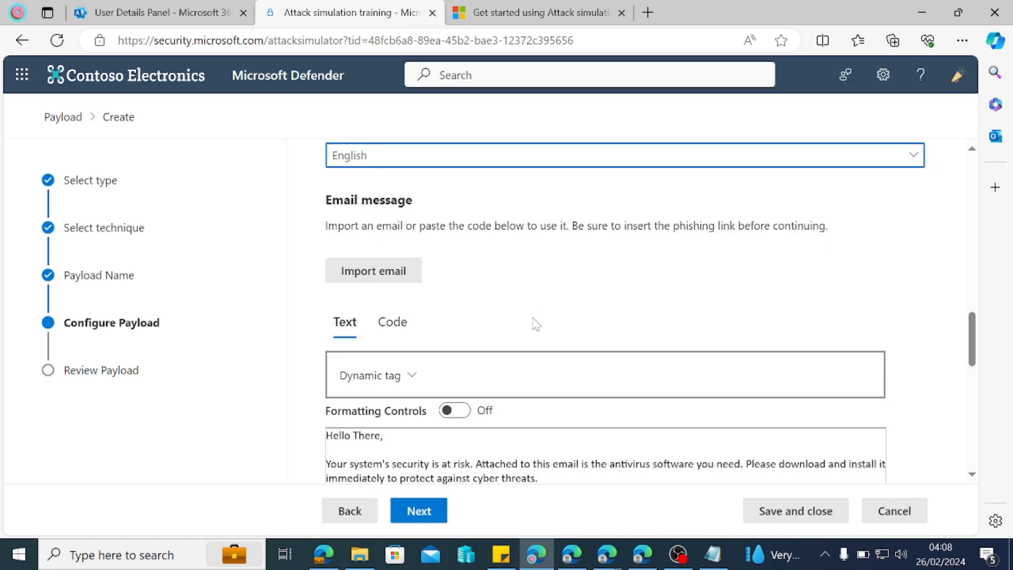
scroll(536, 323, down, 10)
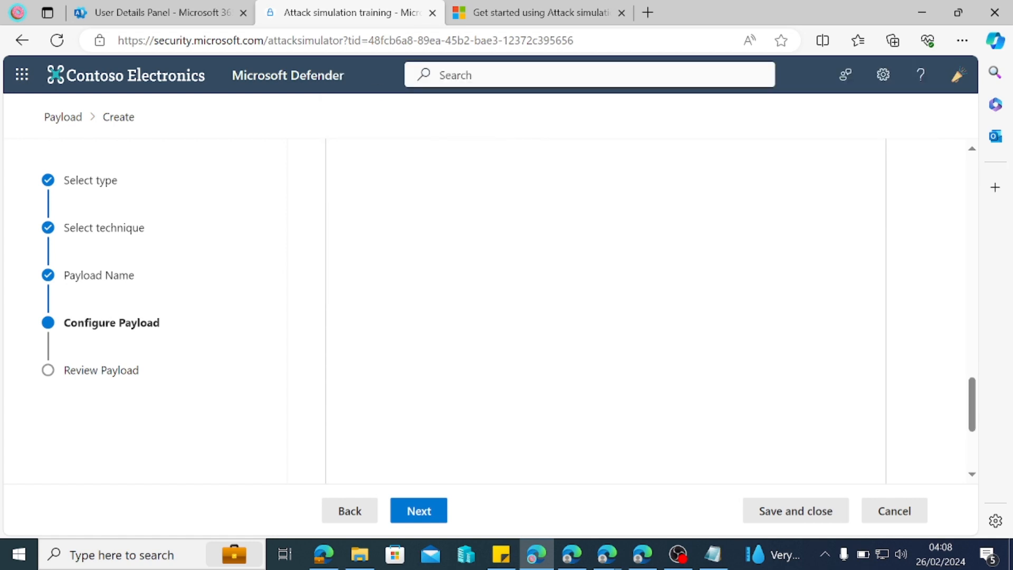
scroll(507, 362, down, 3)
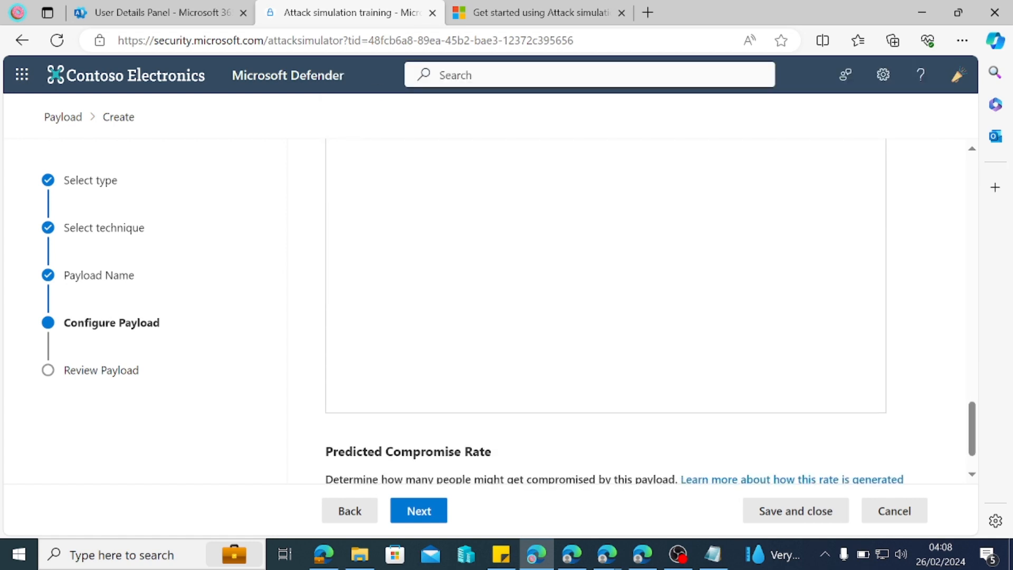
click(421, 520)
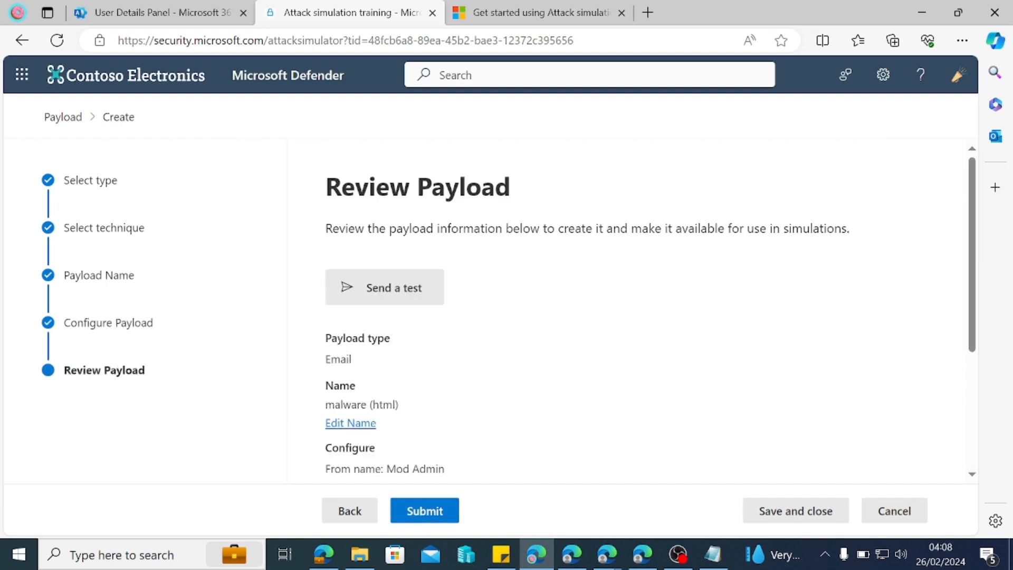
click(420, 510)
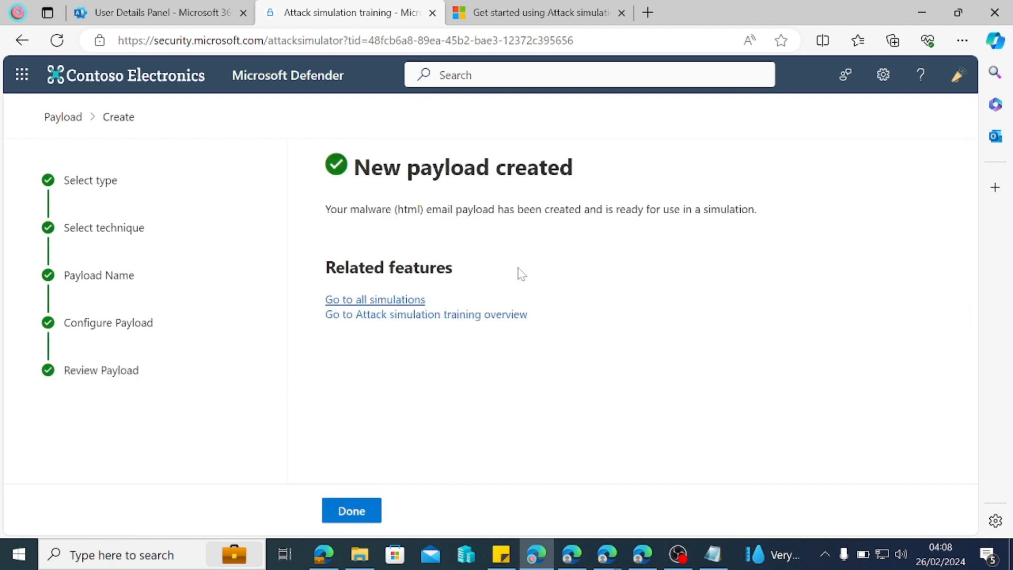
- Close the payload wizard, select the "malware (html)" tenant payload for the simulation, and continue to the target users
click(352, 510)
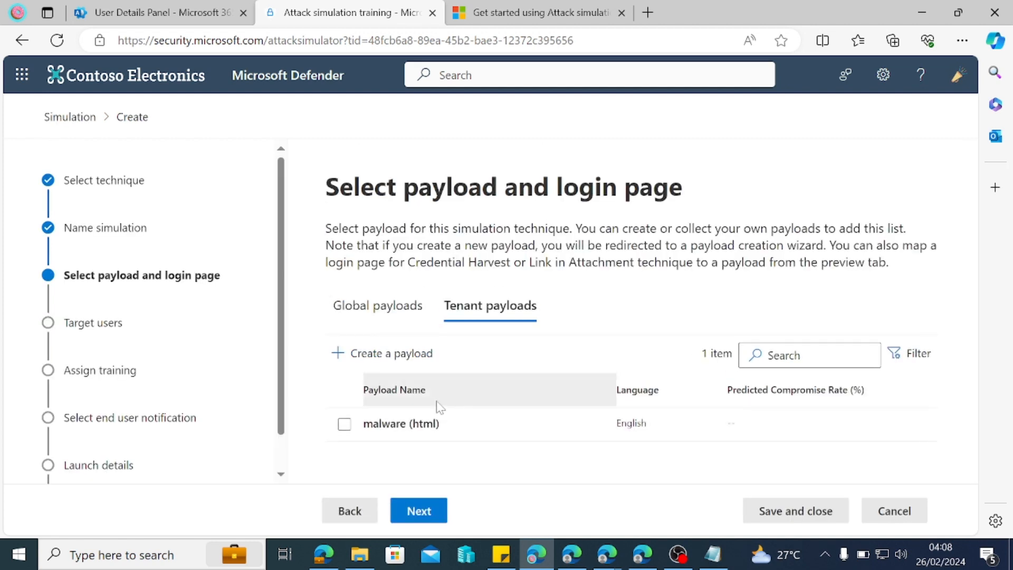
click(344, 425)
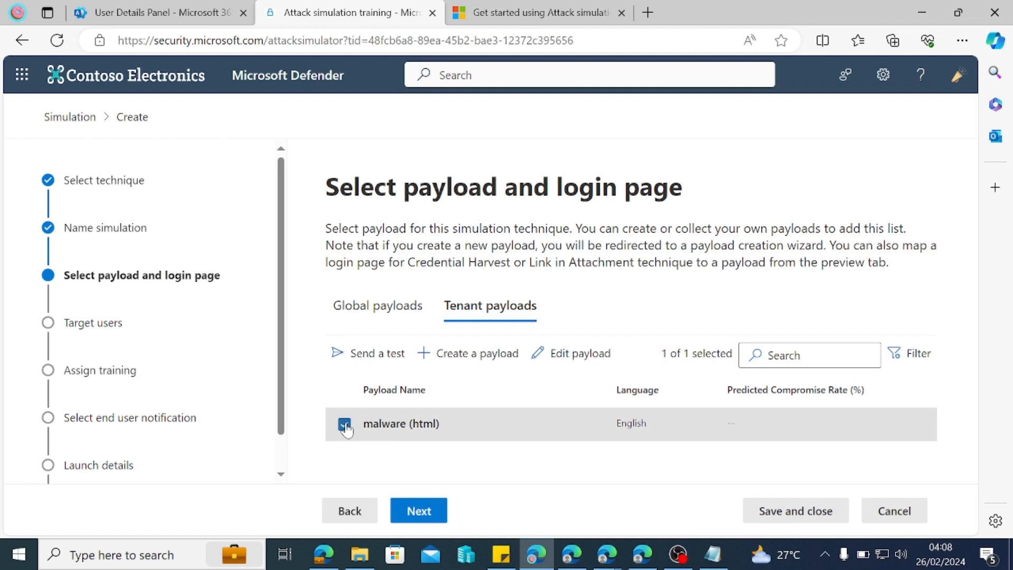
click(418, 512)
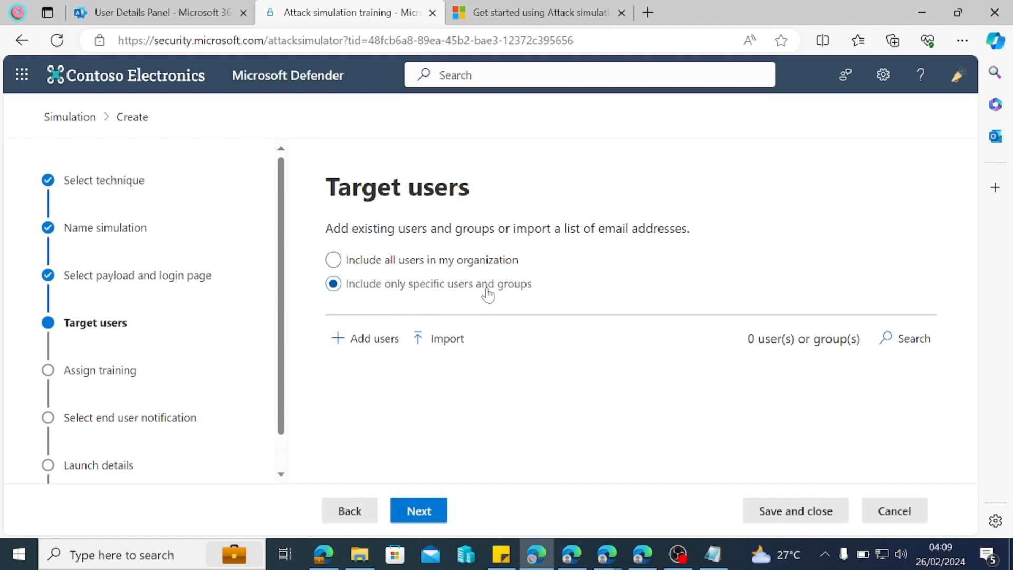
- Search for the first target user by first name and add that user to the simulation
click(367, 341)
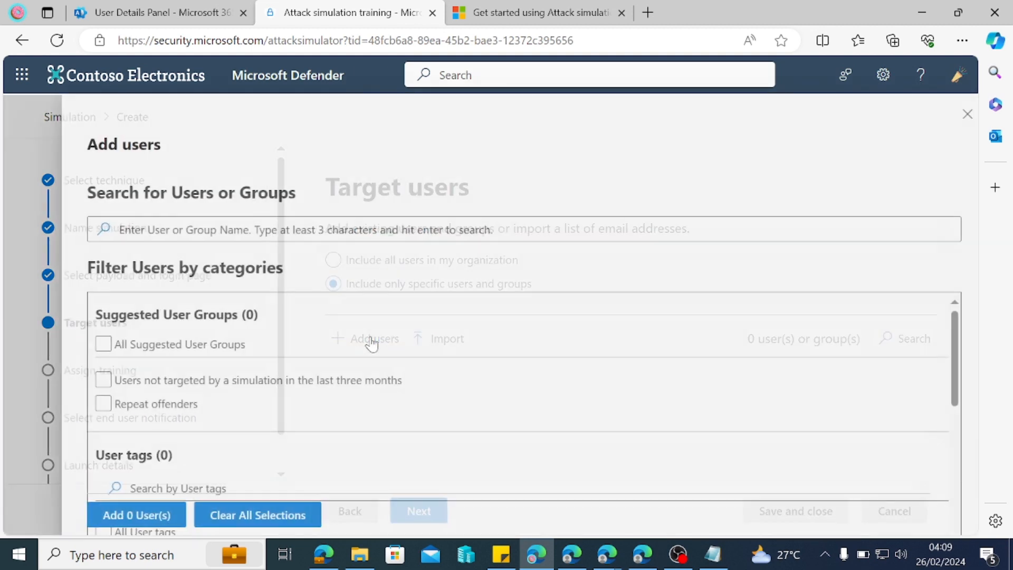
click(75, 229)
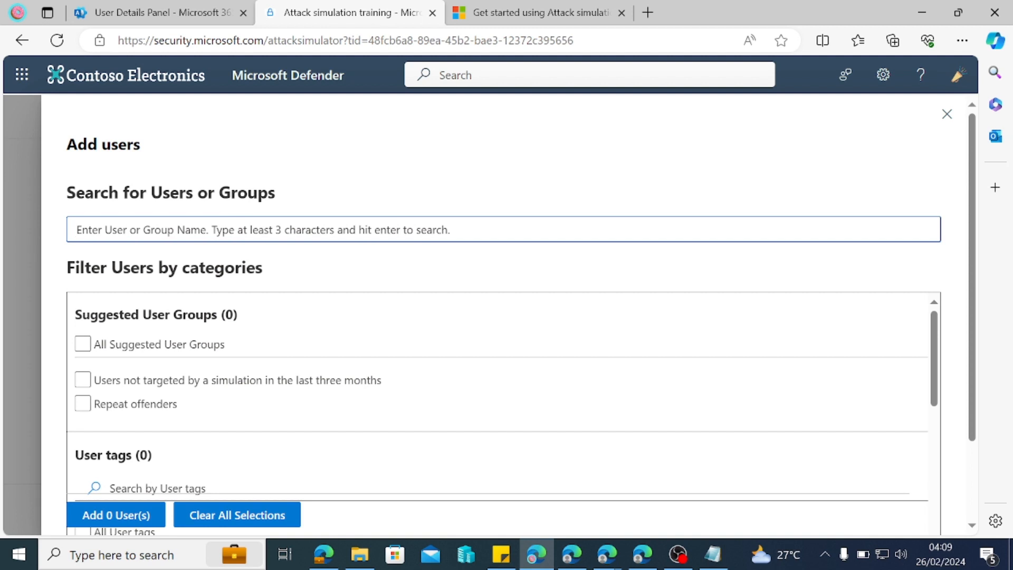
text(adele)
key(Return)
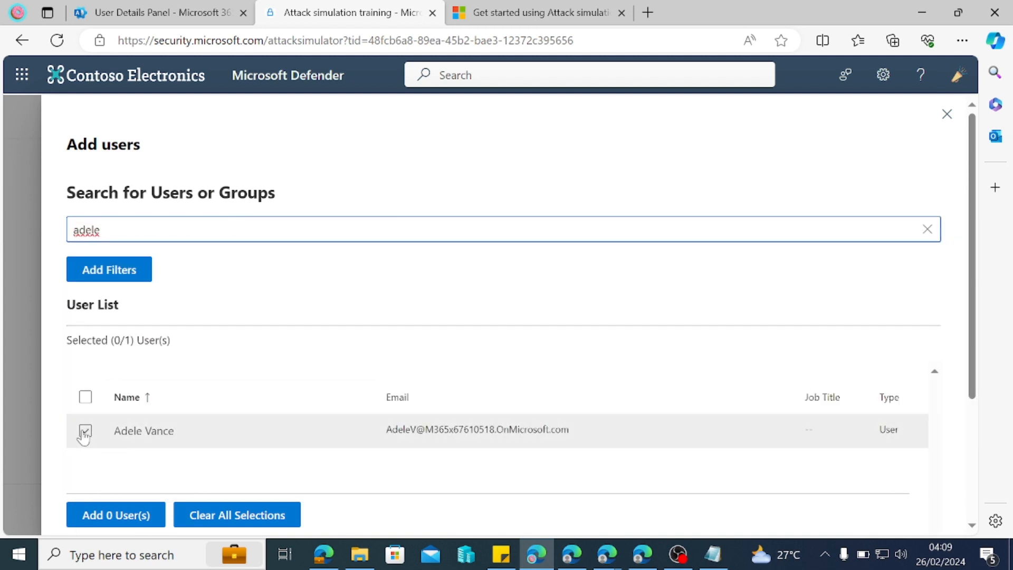
click(85, 430)
click(113, 515)
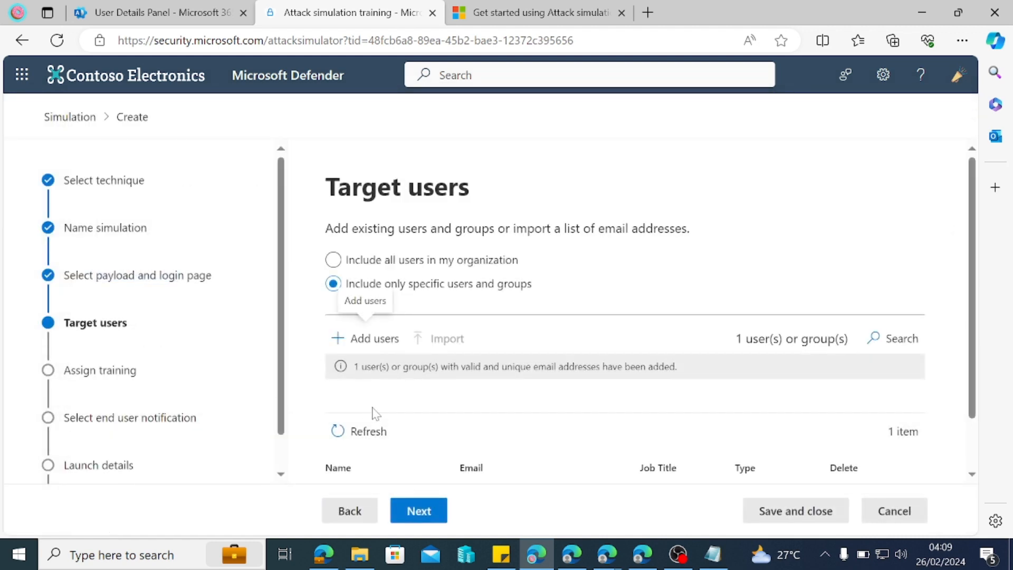
- Add a second target user to the simulation, searching with the first three letters "gra"
click(364, 340)
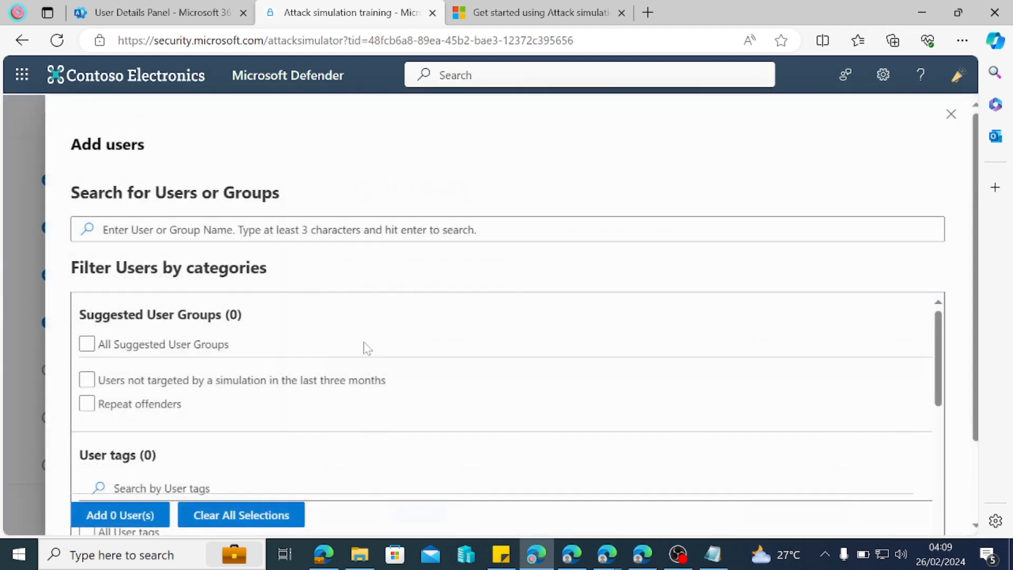
click(215, 232)
text(gra)
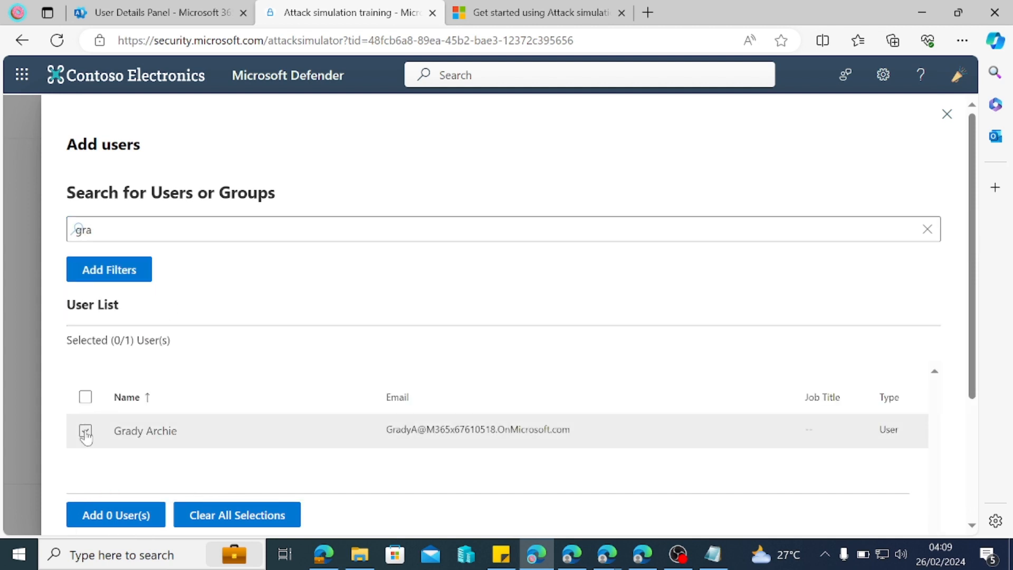
click(85, 430)
click(115, 520)
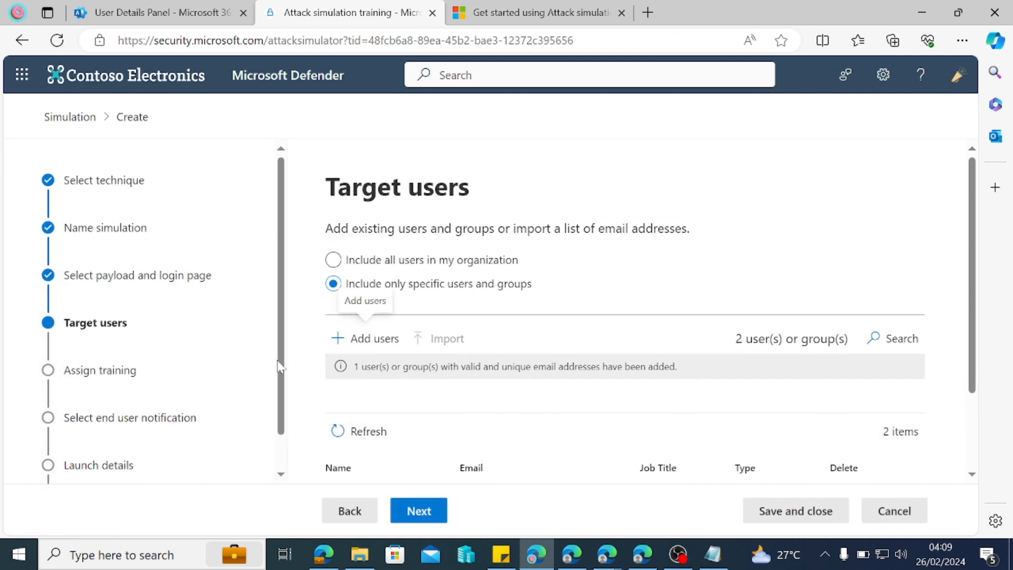
- Add a third target user to the simulation, searching with the first three letters "irv"
click(374, 340)
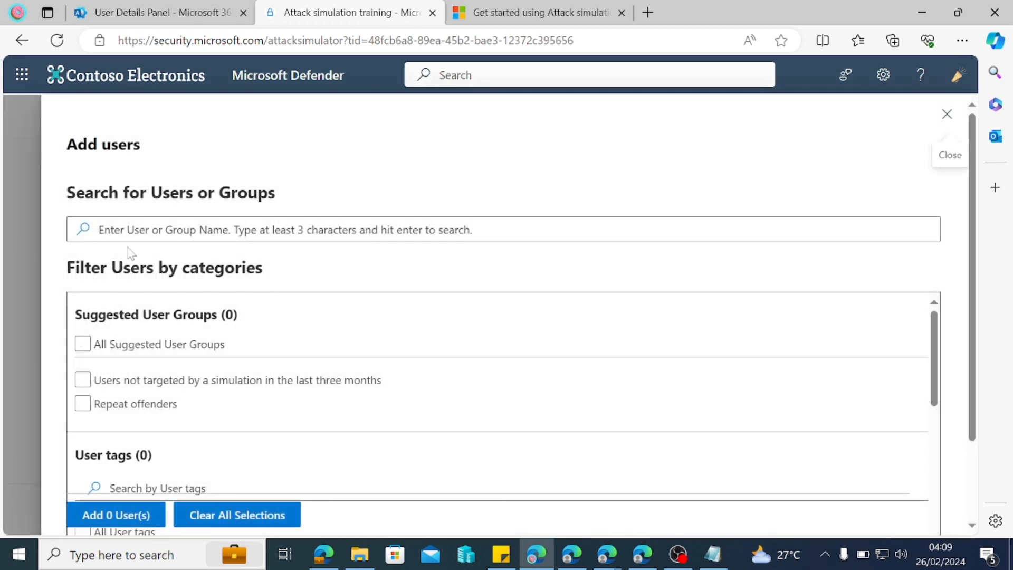
click(73, 230)
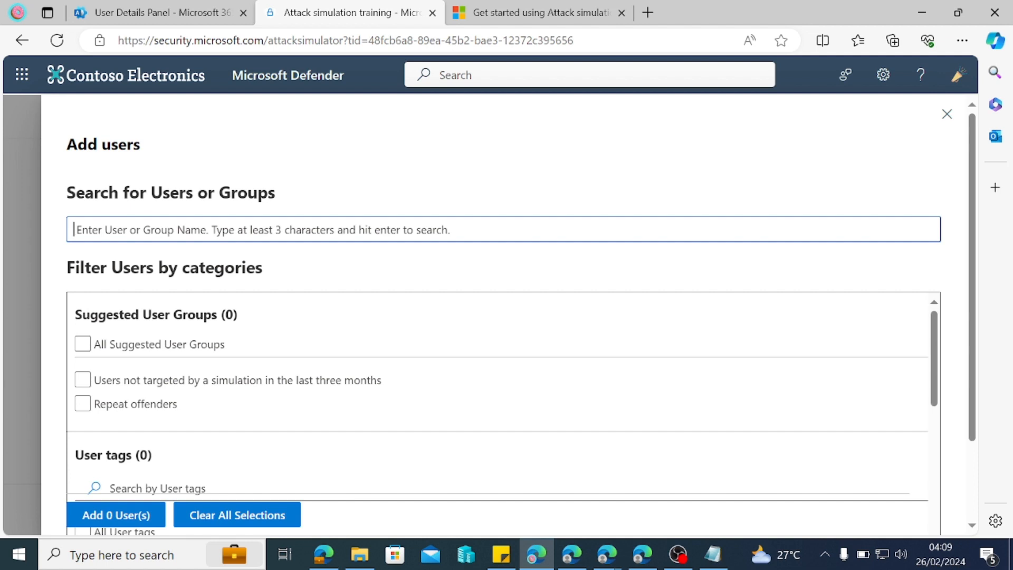
text(irv)
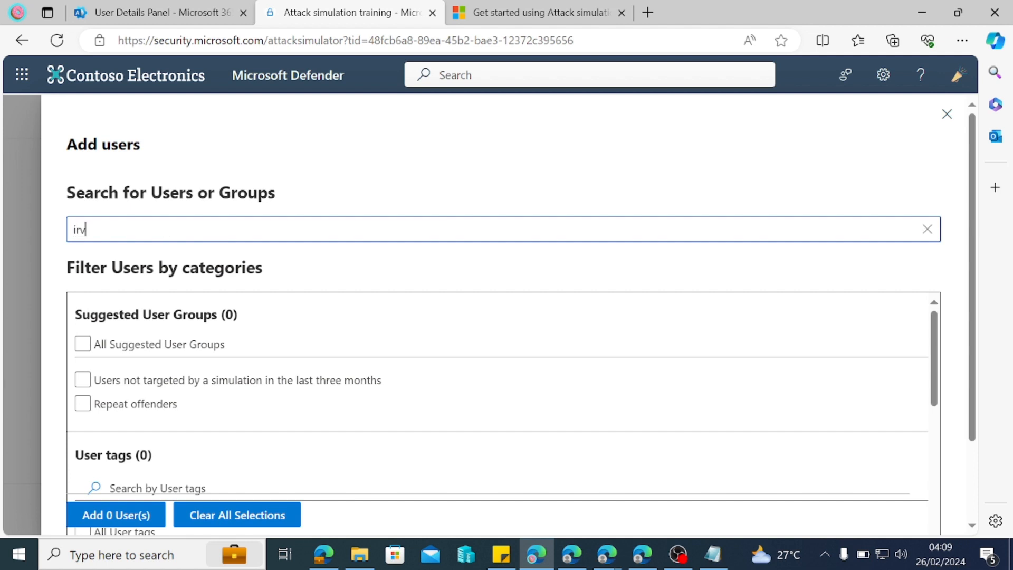
key(Return)
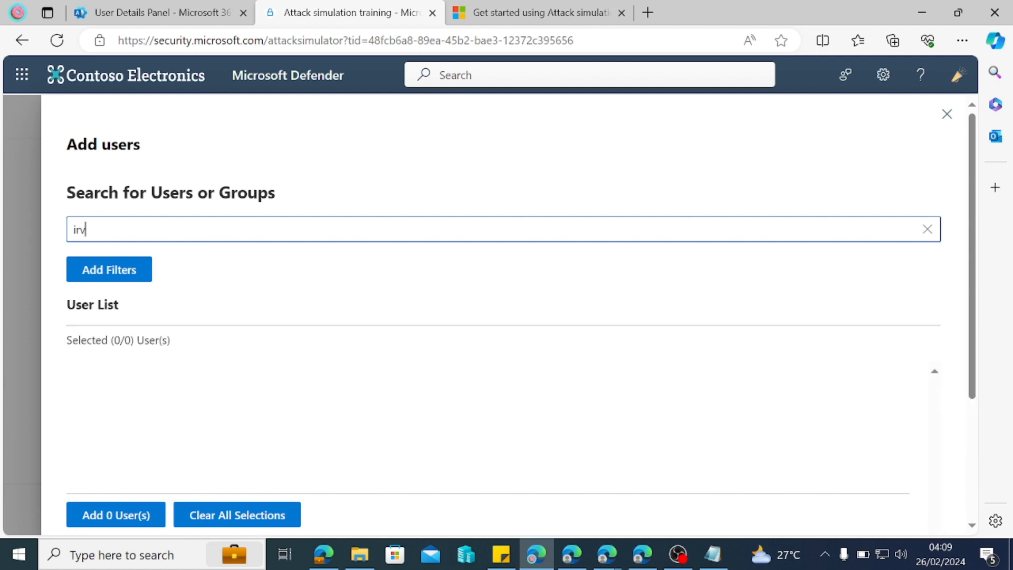
click(84, 430)
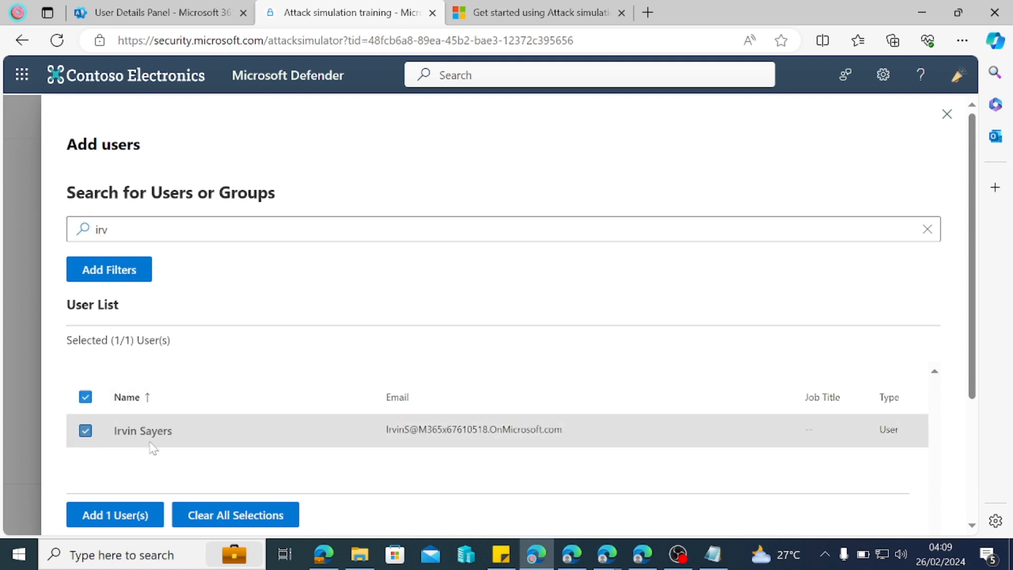
click(118, 517)
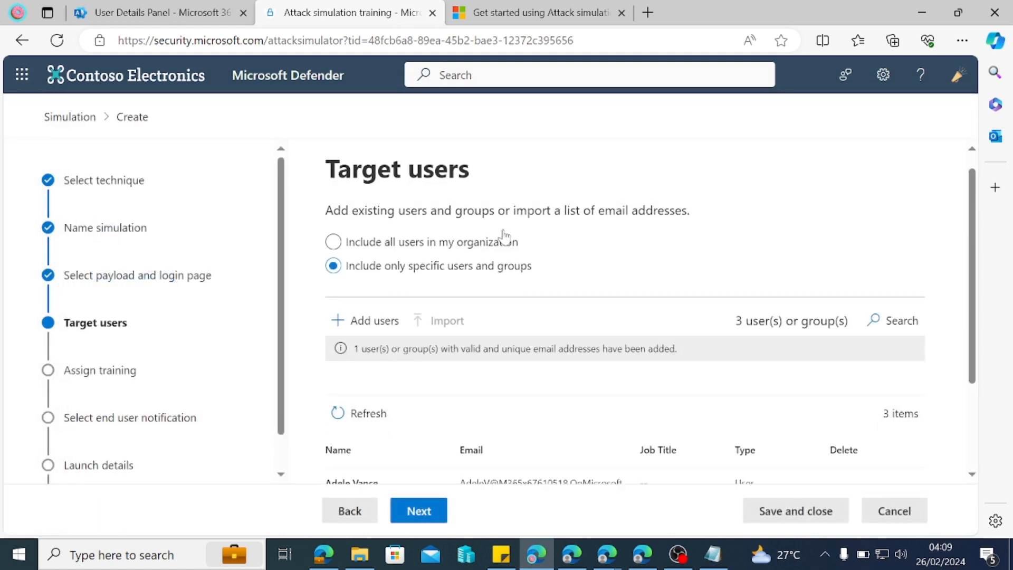
- Review the list of target users and proceed to training assignment without excluding anyone
scroll(441, 454, down, 3)
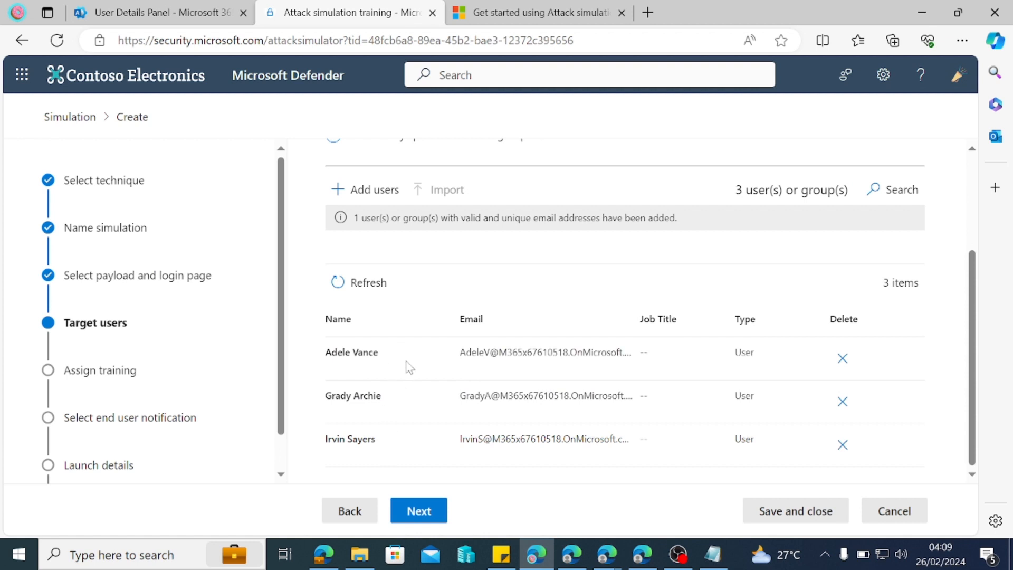
scroll(446, 274, up, 3)
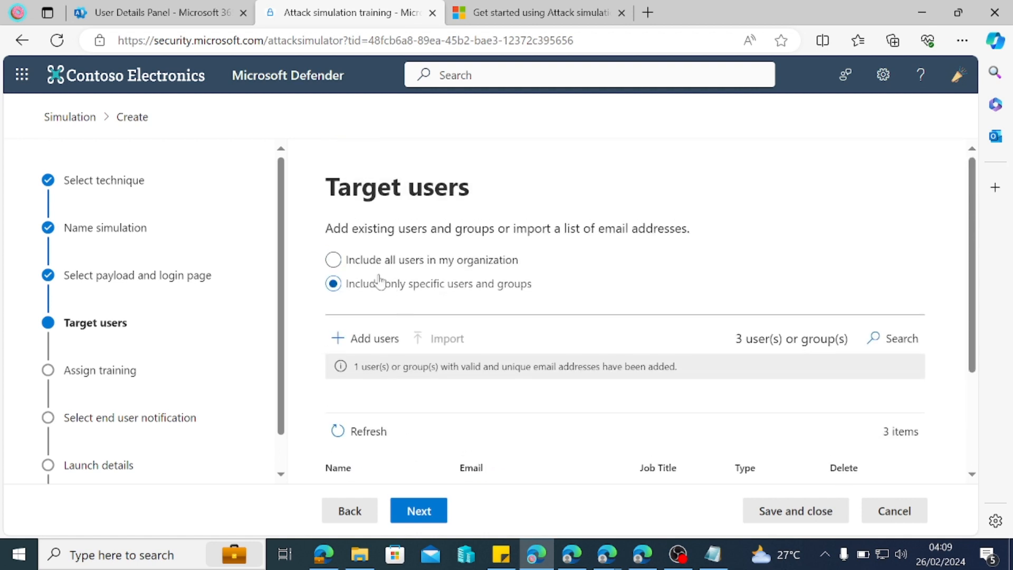
scroll(524, 257, down, 3)
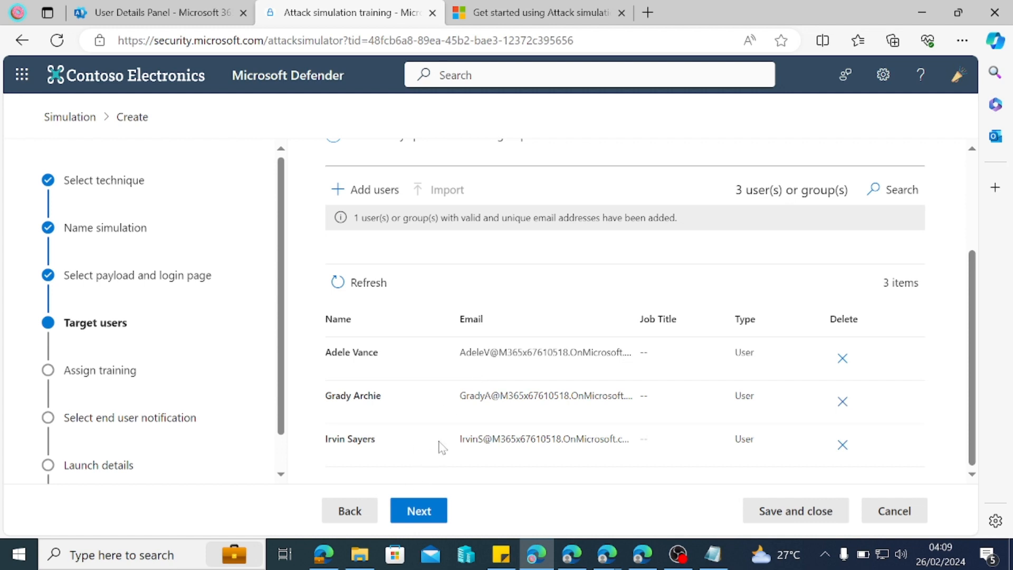
click(410, 513)
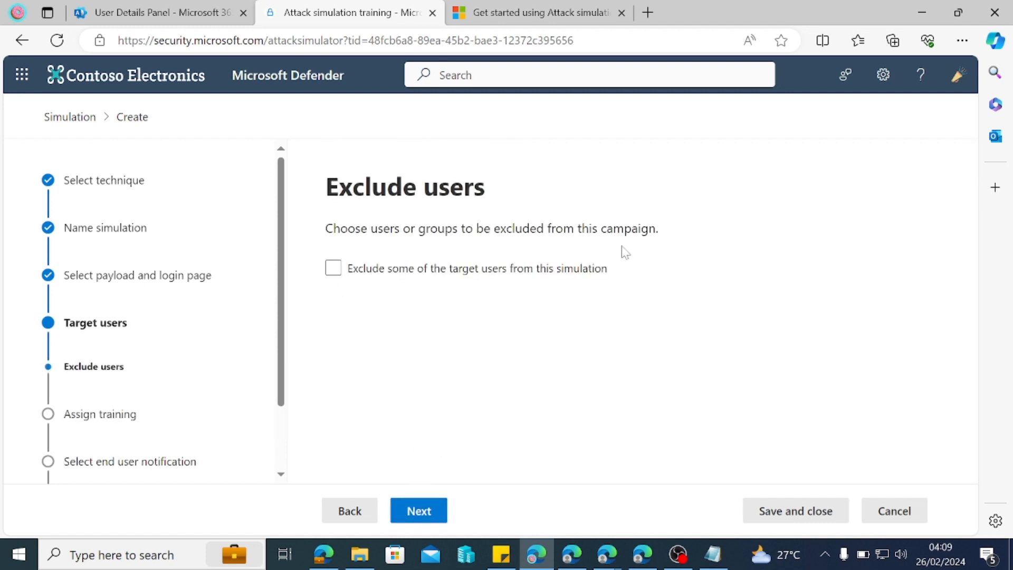
click(429, 507)
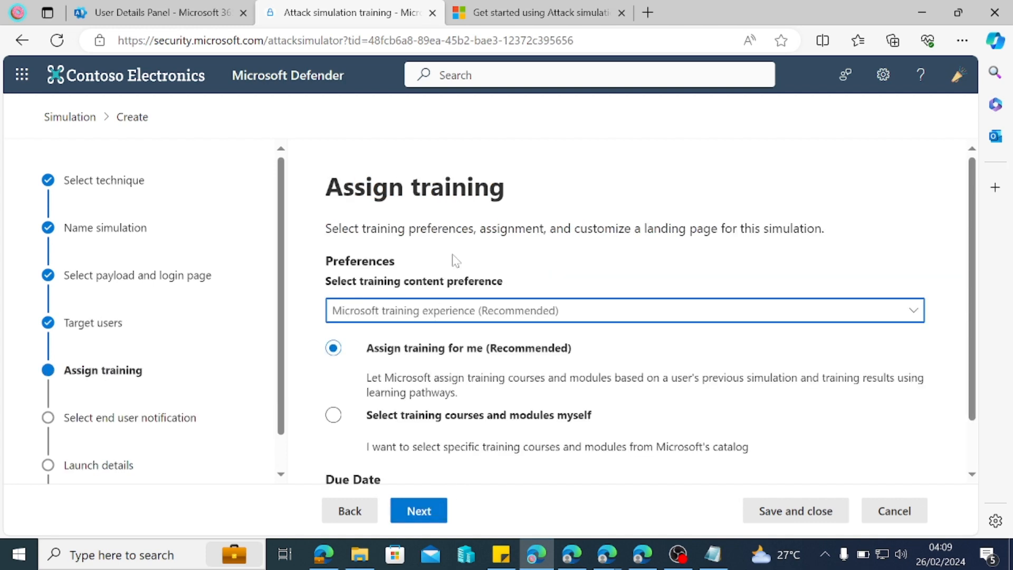
- Set the simulation's training content preference to No training
scroll(478, 248, down, 1)
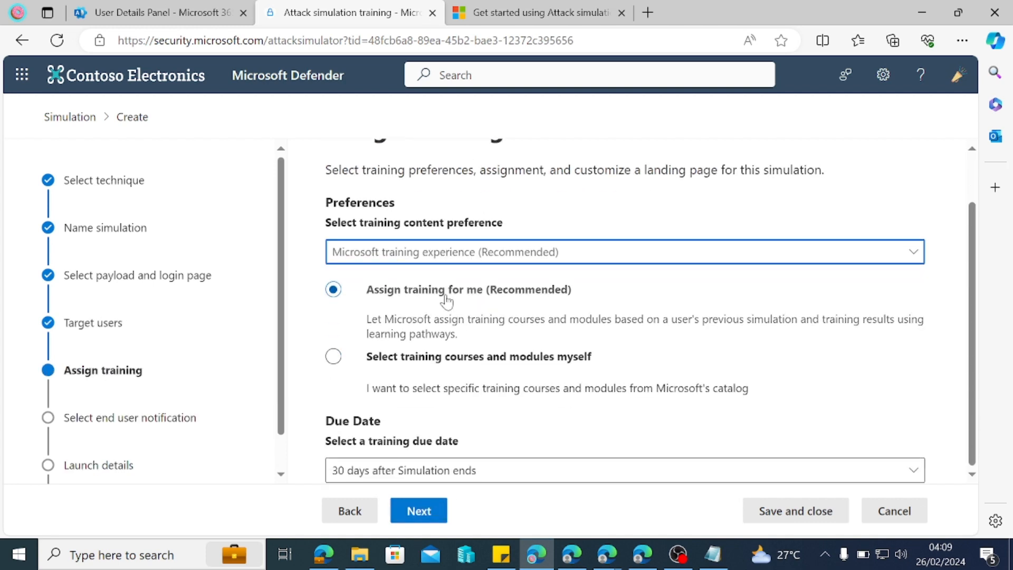
click(548, 256)
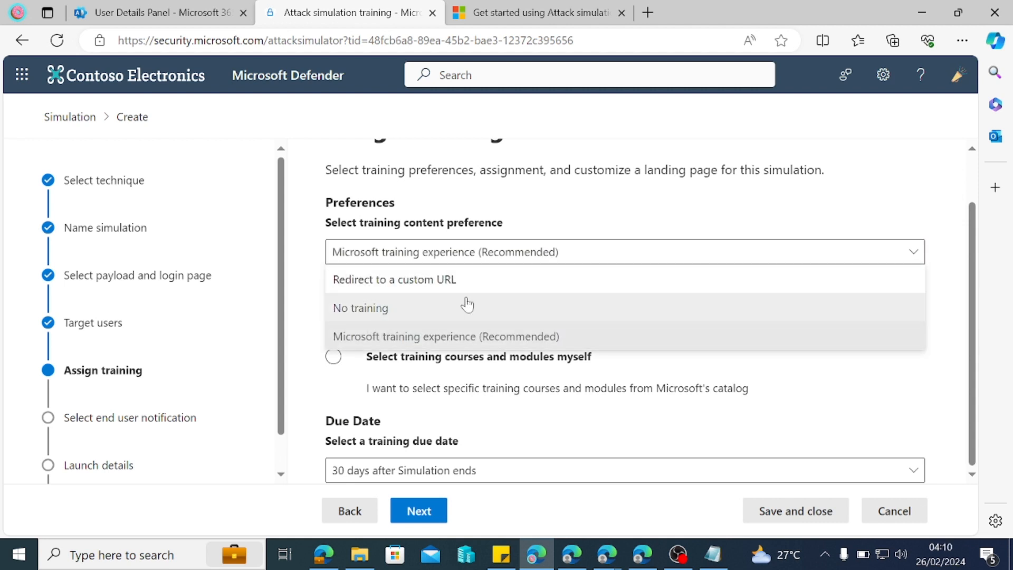
click(374, 308)
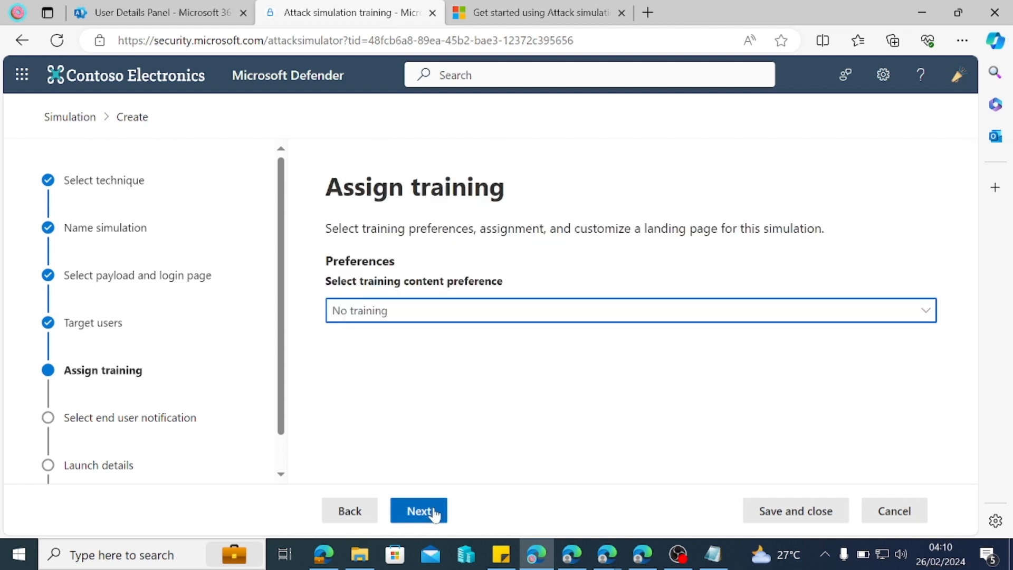
click(445, 318)
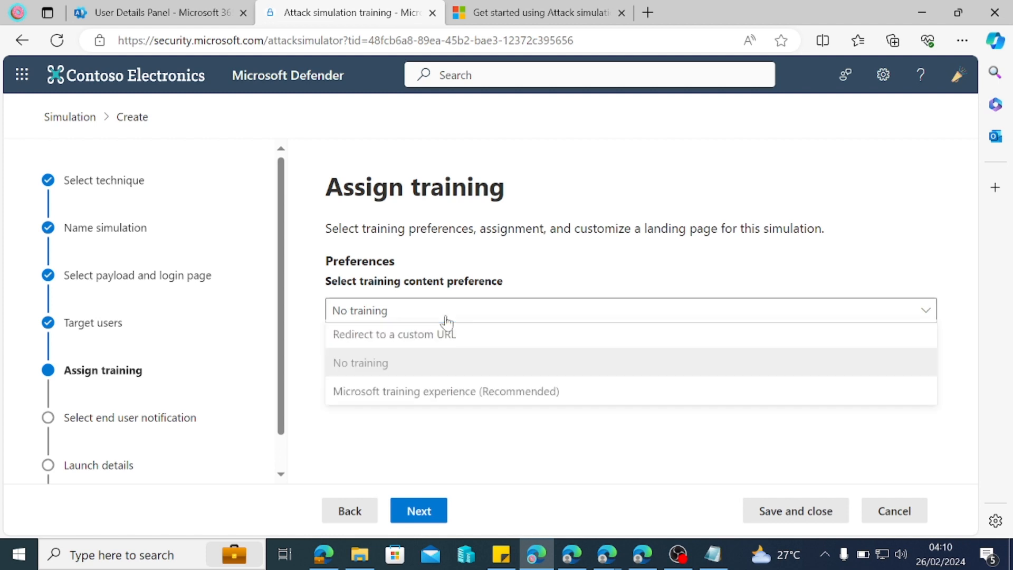
click(387, 340)
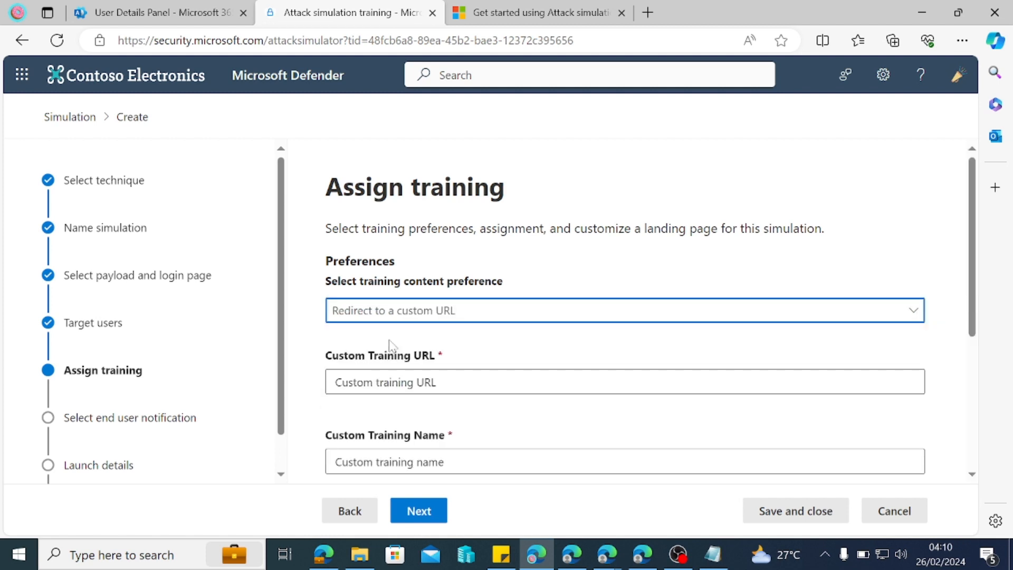
click(466, 314)
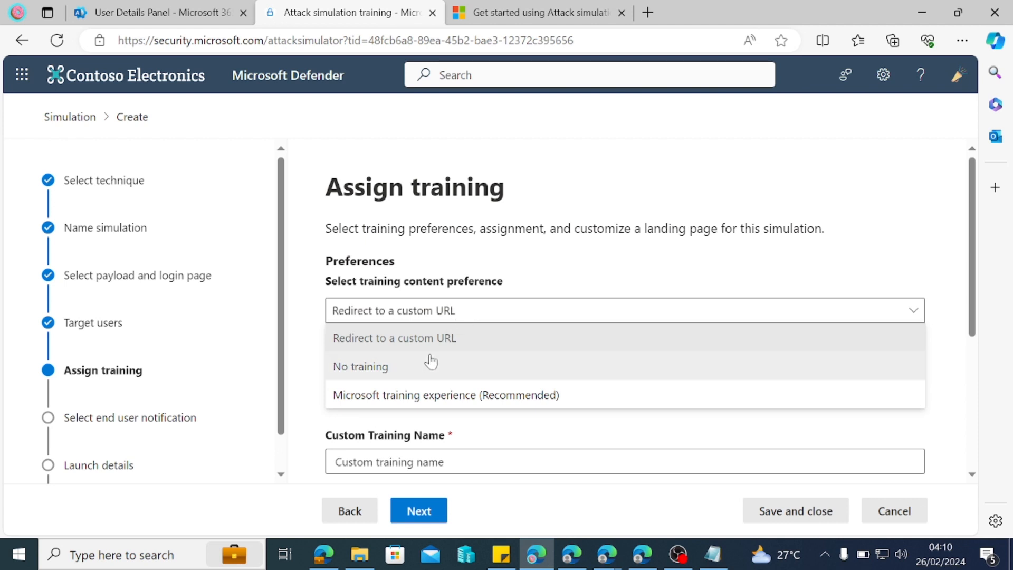
click(604, 264)
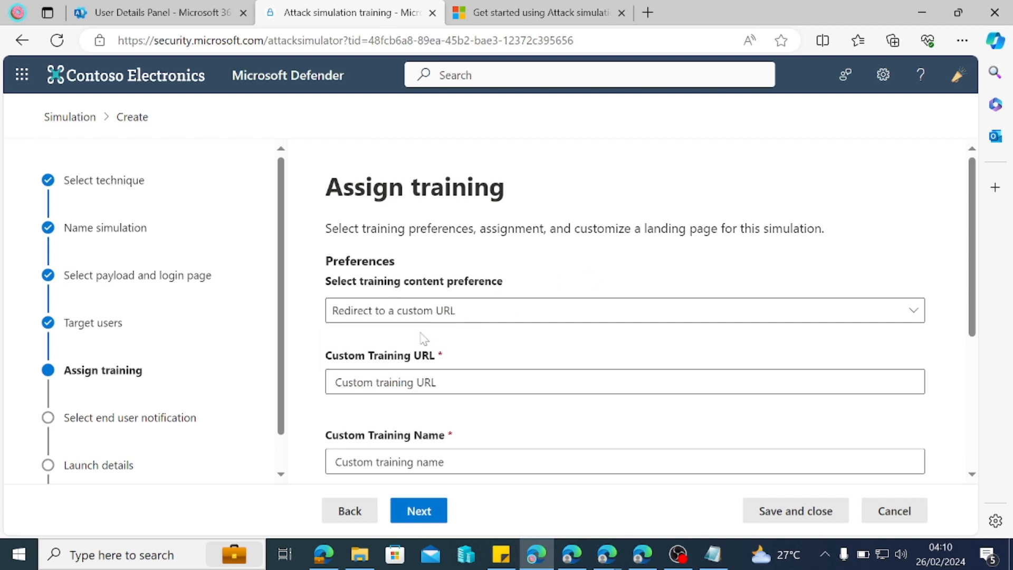
click(459, 316)
click(399, 367)
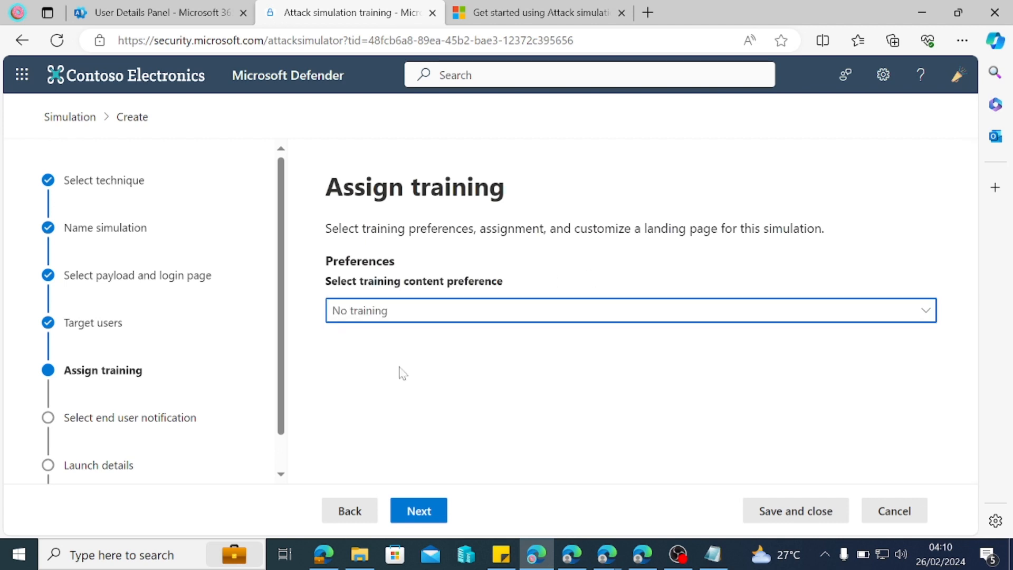
- Proceed to the phish landing page selection and look through the global landing page templates
click(419, 510)
scroll(432, 347, down, 1)
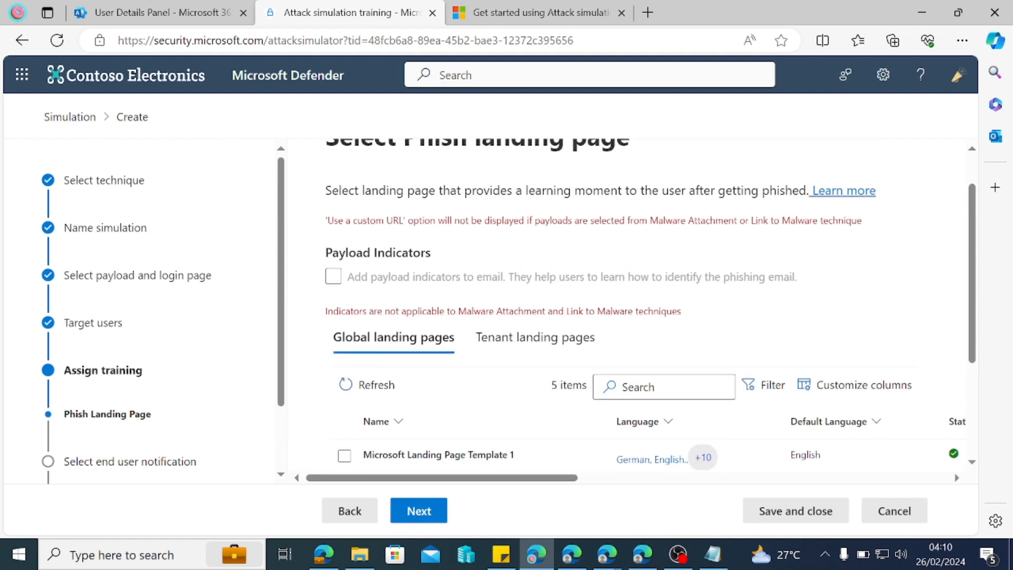
scroll(451, 293, up, 1)
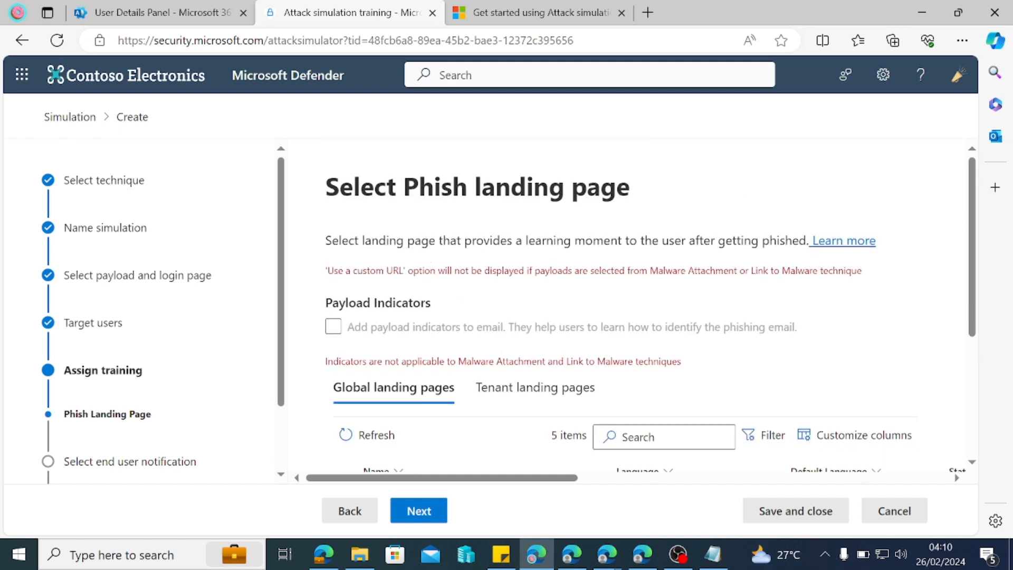
scroll(638, 257, down, 4)
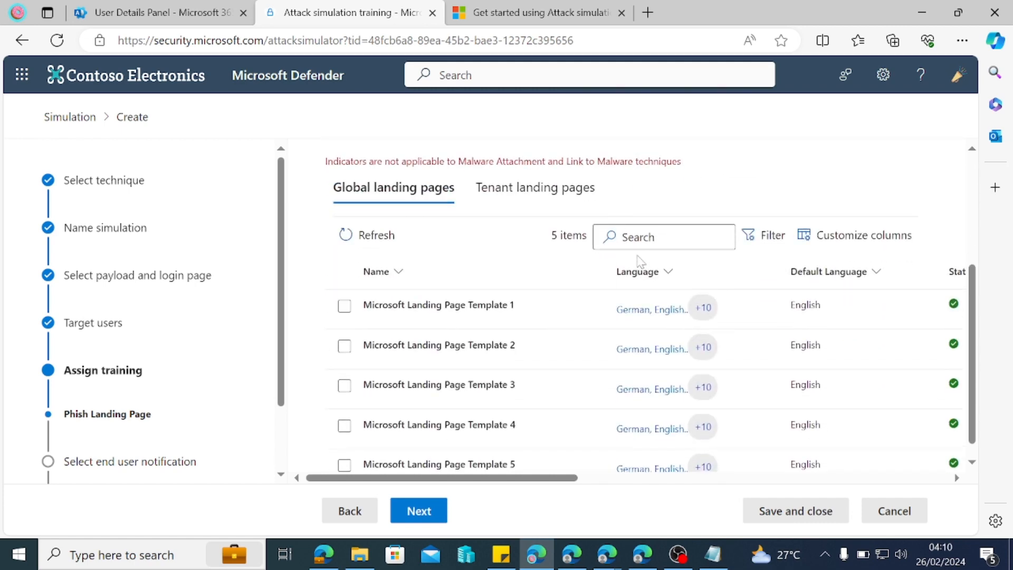
scroll(642, 266, down, 1)
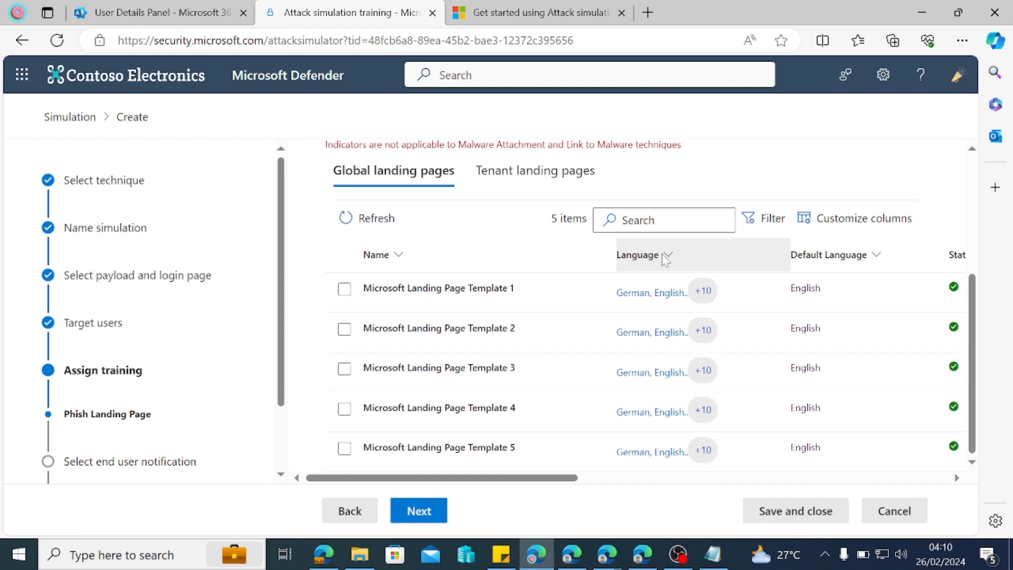
scroll(414, 317, up, 2)
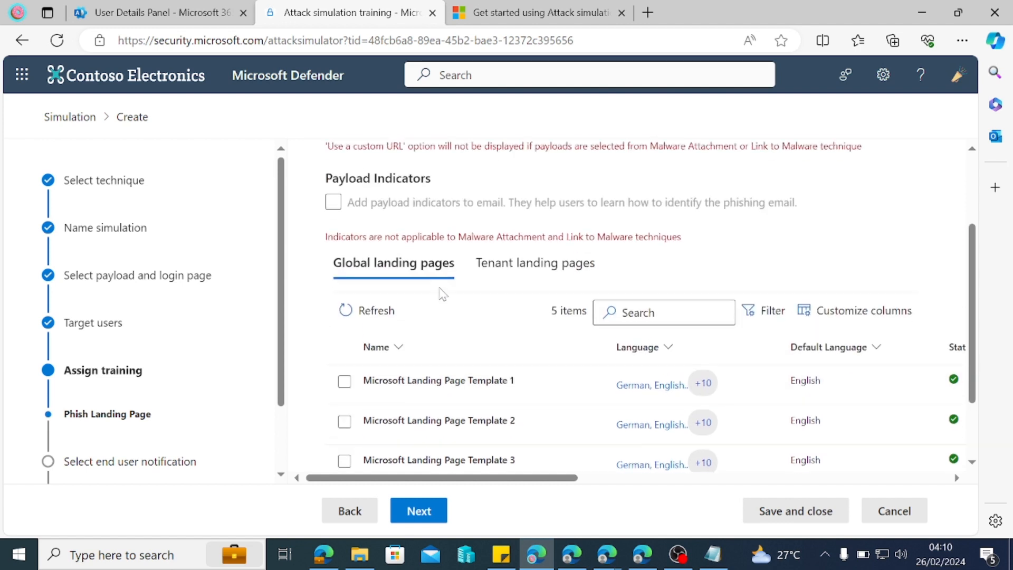
- Start a new tenant landing page named "landing" without a description and continue to its content configuration
click(502, 280)
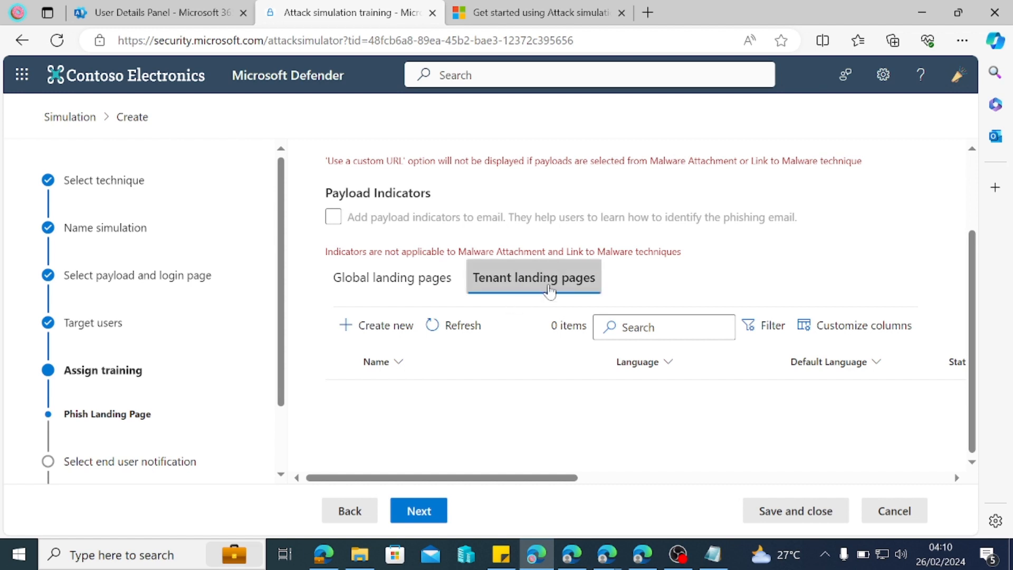
click(390, 328)
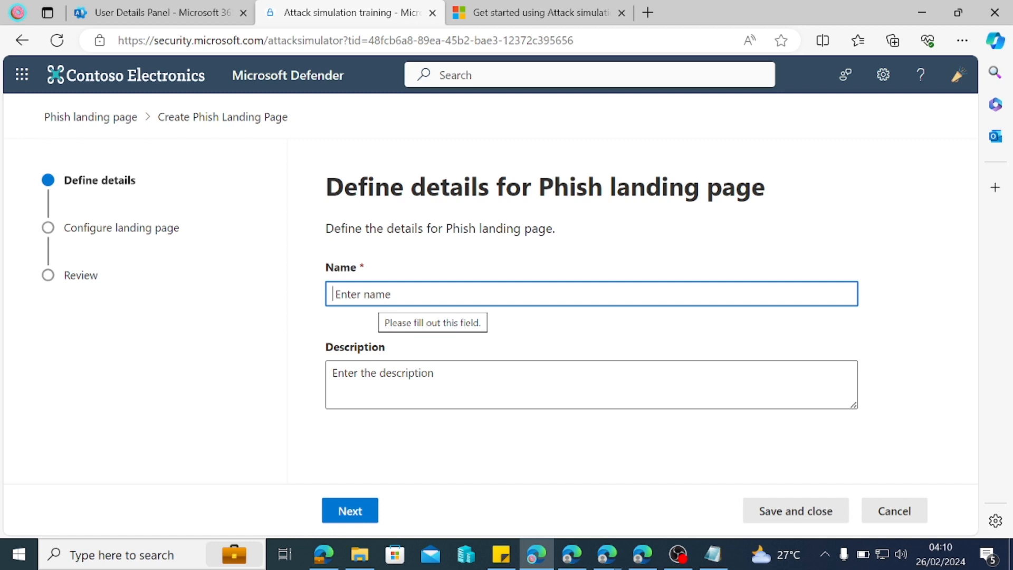
text(landi)
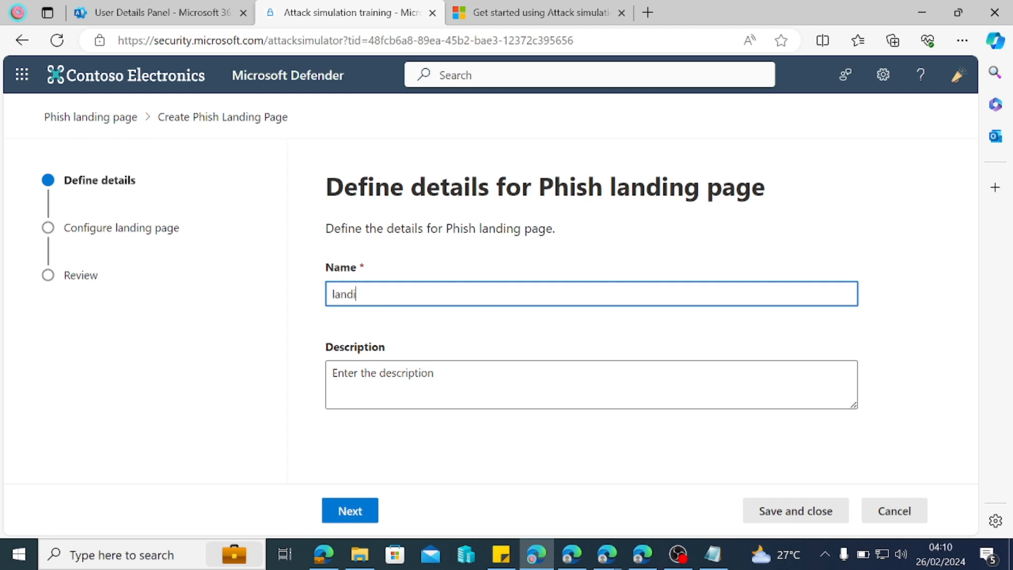
text(ng)
click(333, 373)
click(350, 511)
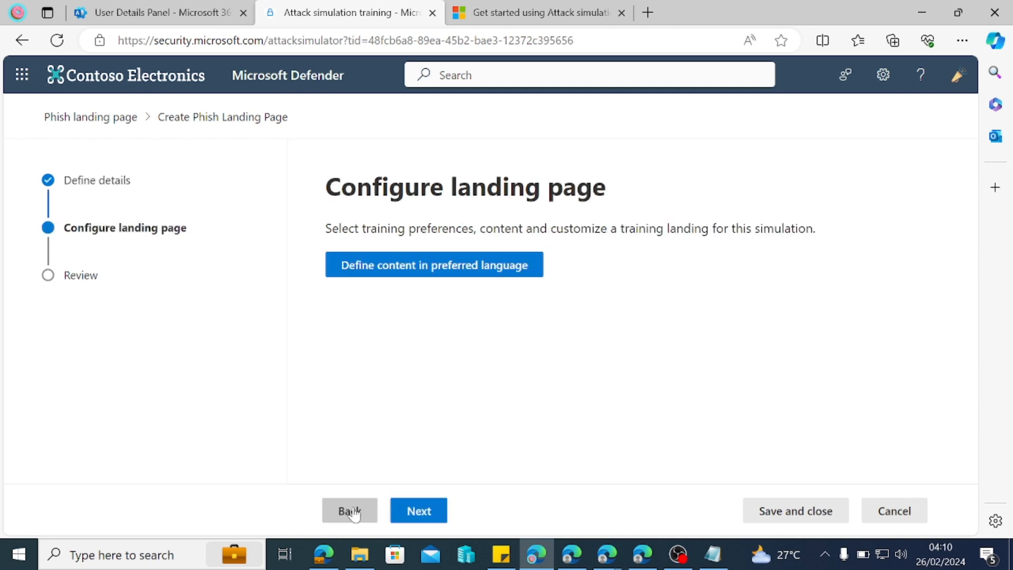
- Open the default language content for the landing page and set its language to English
click(444, 282)
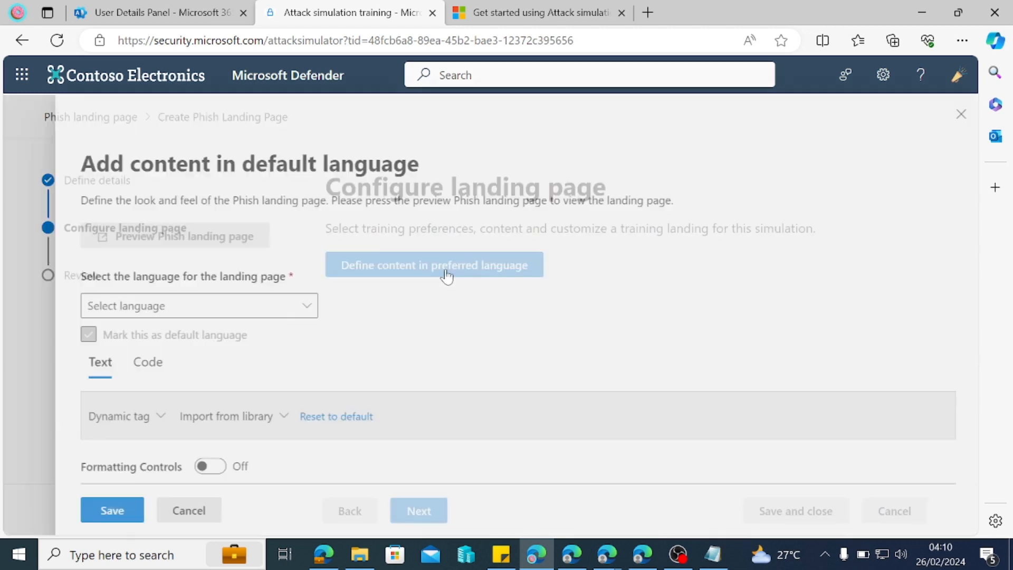
click(279, 311)
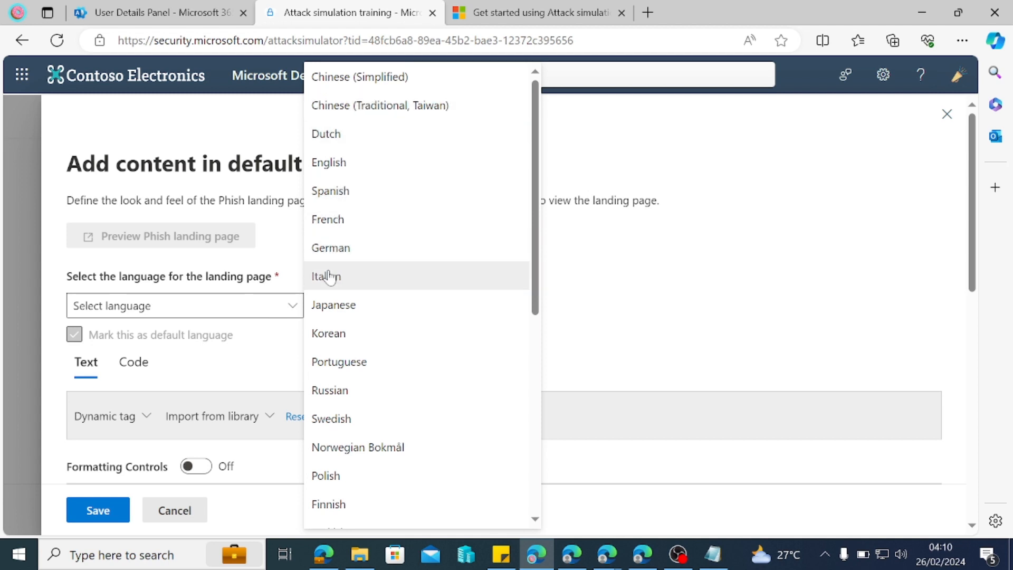
click(340, 161)
- Enter "Thank you for your cooperation." as the landing page's body text and save the content
scroll(504, 317, down, 5)
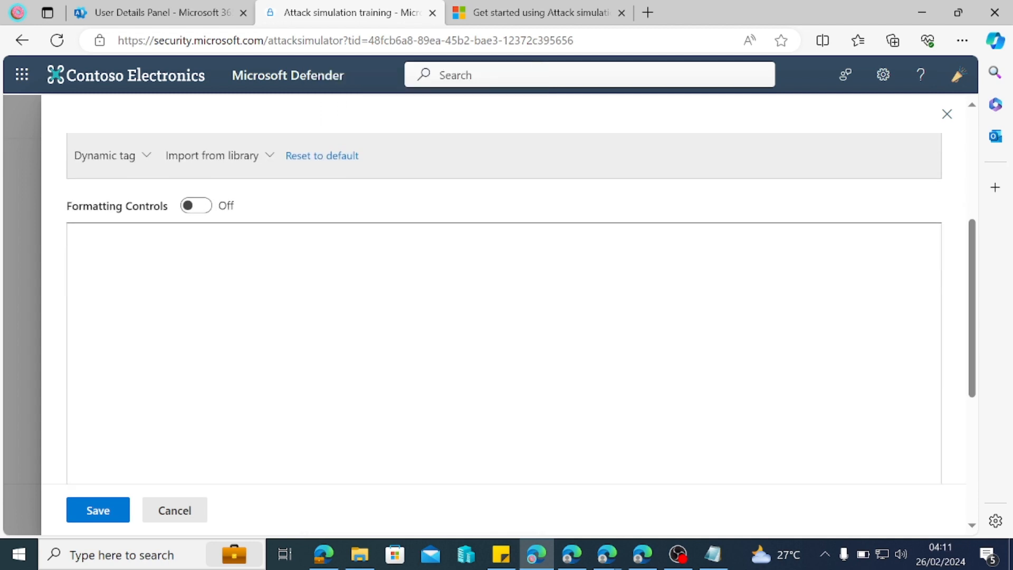
scroll(504, 317, up, 1)
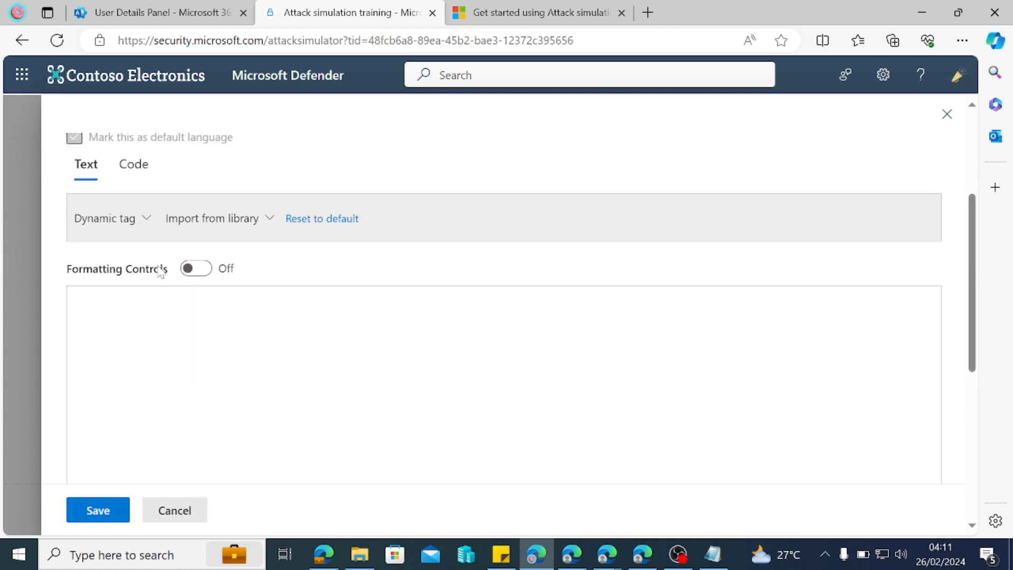
click(69, 294)
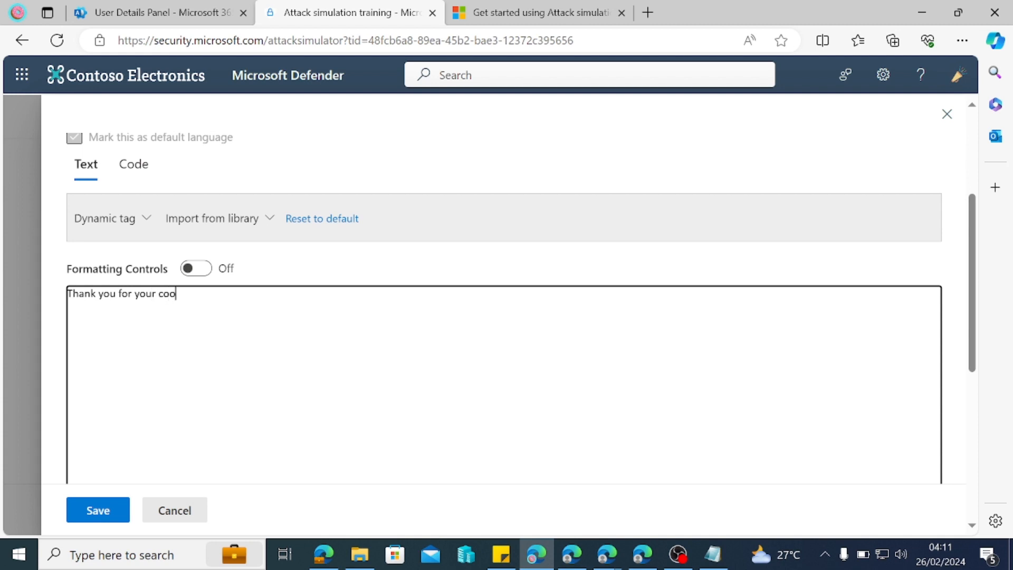
text(peration.)
scroll(210, 243, up, 3)
scroll(192, 255, down, 4)
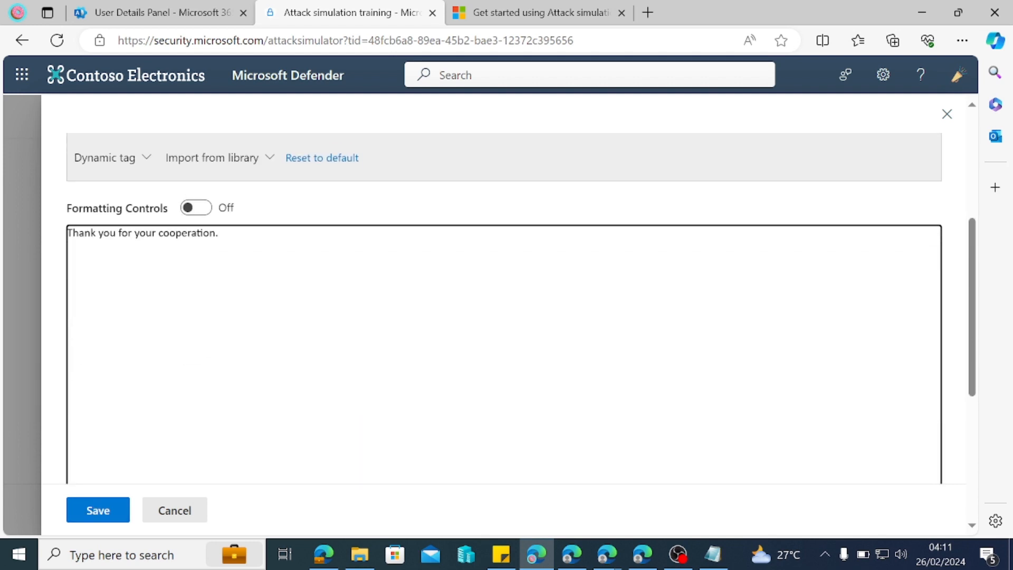
click(108, 511)
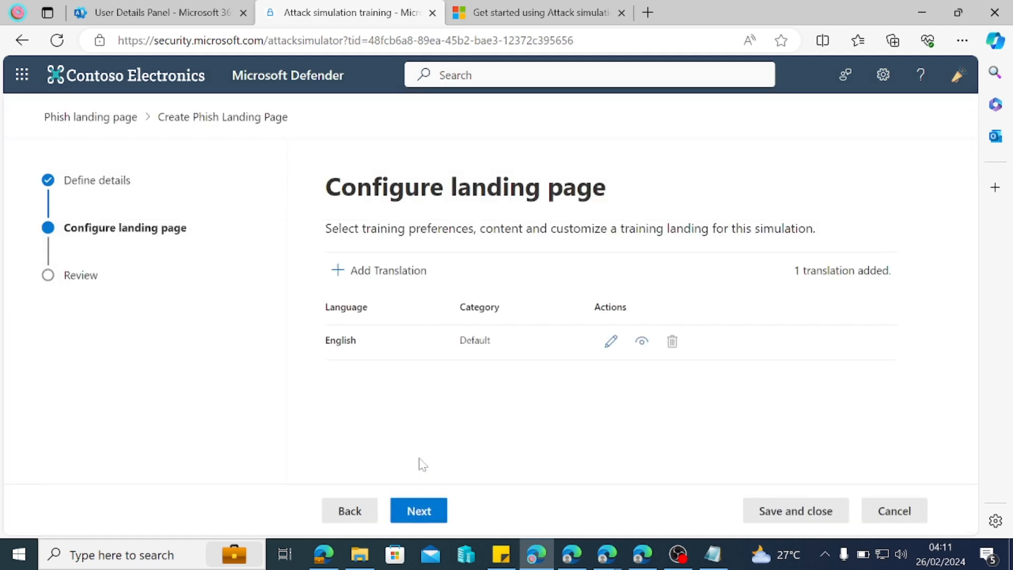
- Submit the new landing page from its review and return to the simulation setup
click(419, 511)
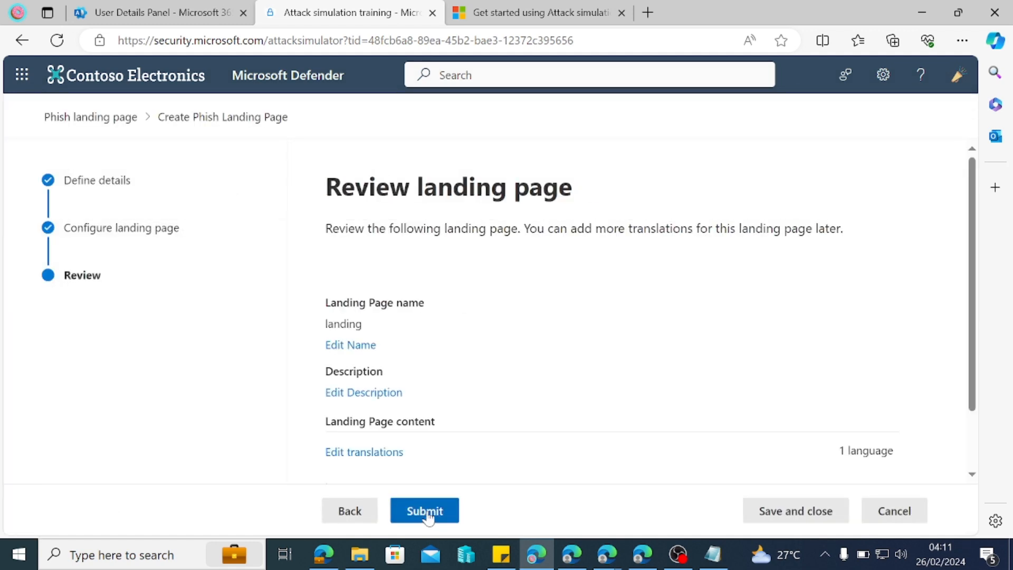
click(427, 512)
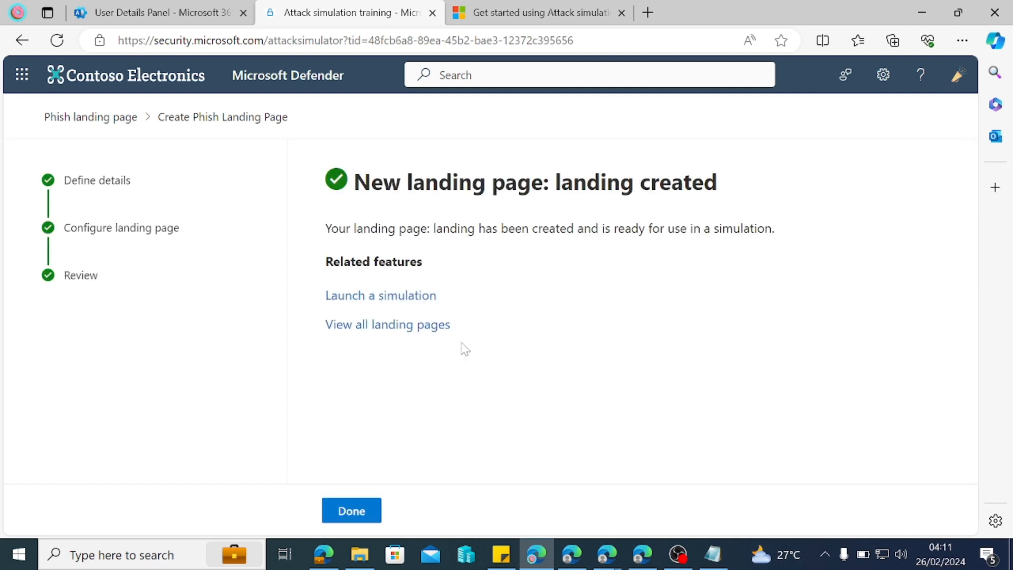
click(350, 522)
- Choose the tenant landing page "landing" for the simulation and continue to end user notifications
scroll(477, 350, down, 1)
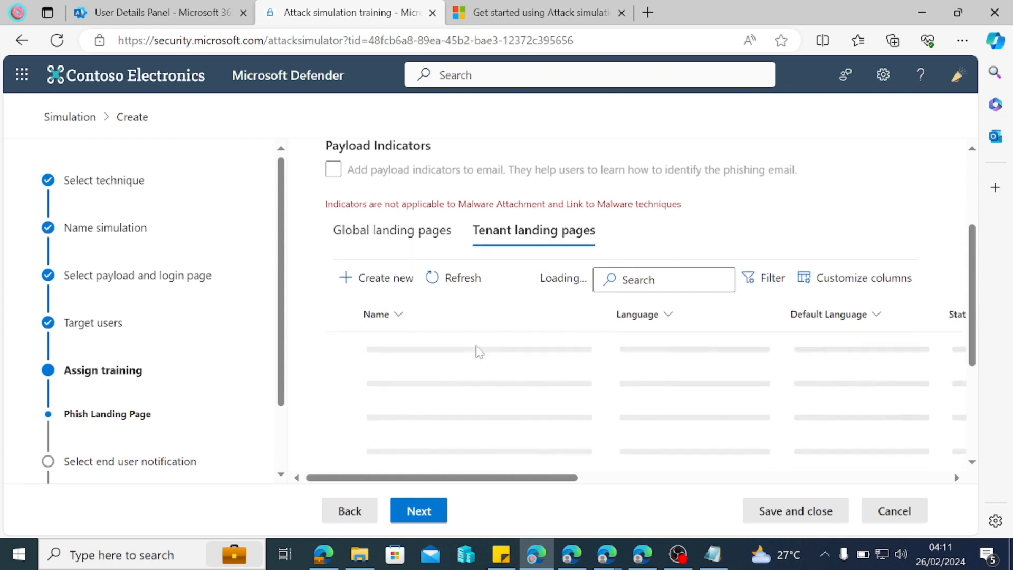
scroll(477, 353, up, 2)
click(344, 453)
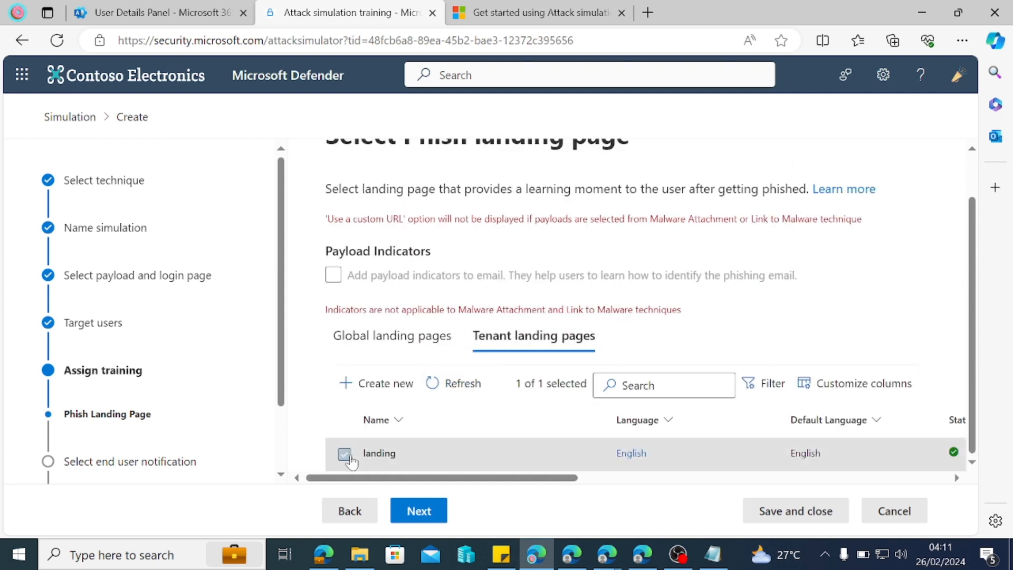
click(429, 522)
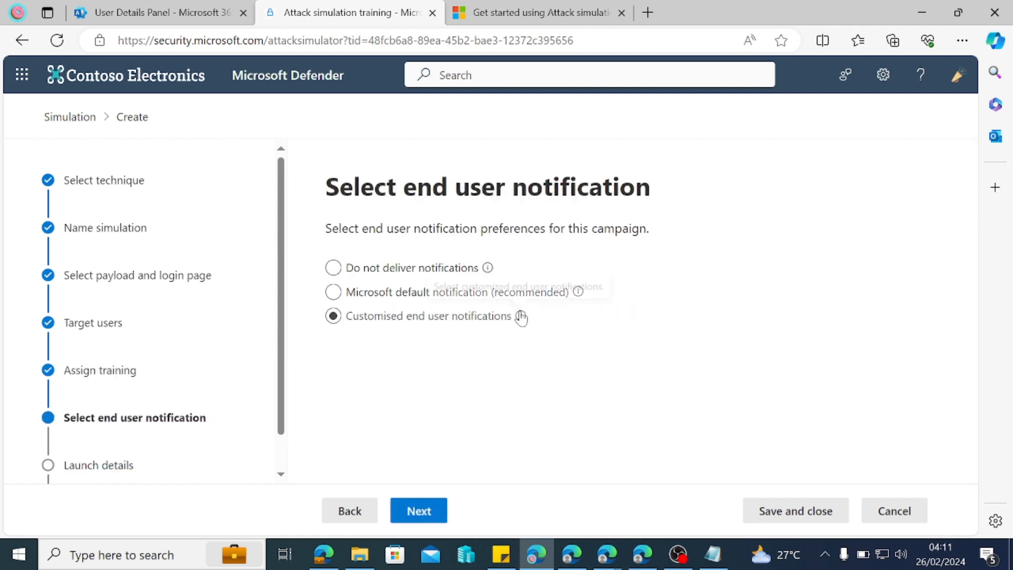
- Set the end user notification preference to Do not deliver notifications, accept the alert and continue to launch details
click(421, 510)
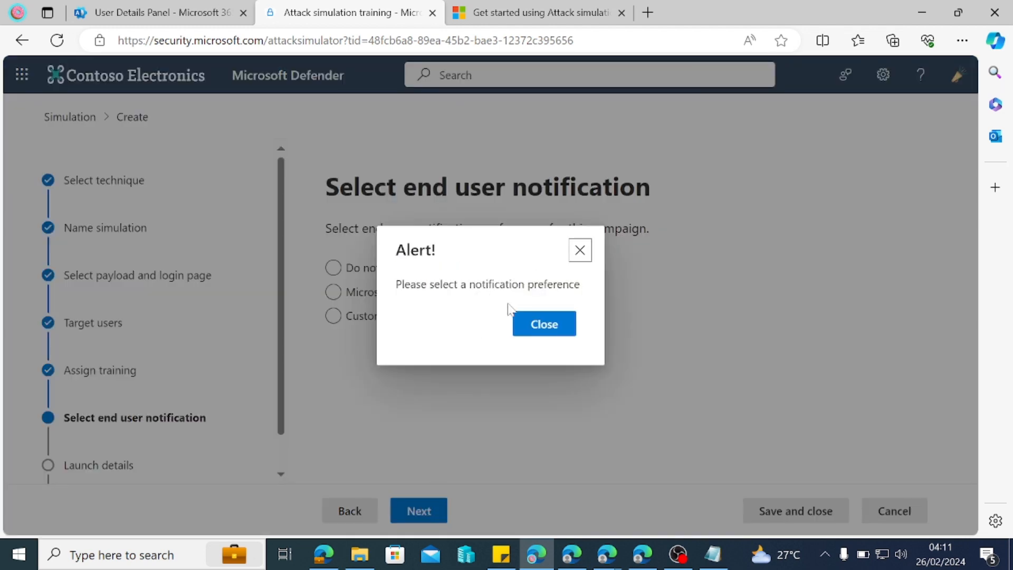
click(544, 324)
click(334, 268)
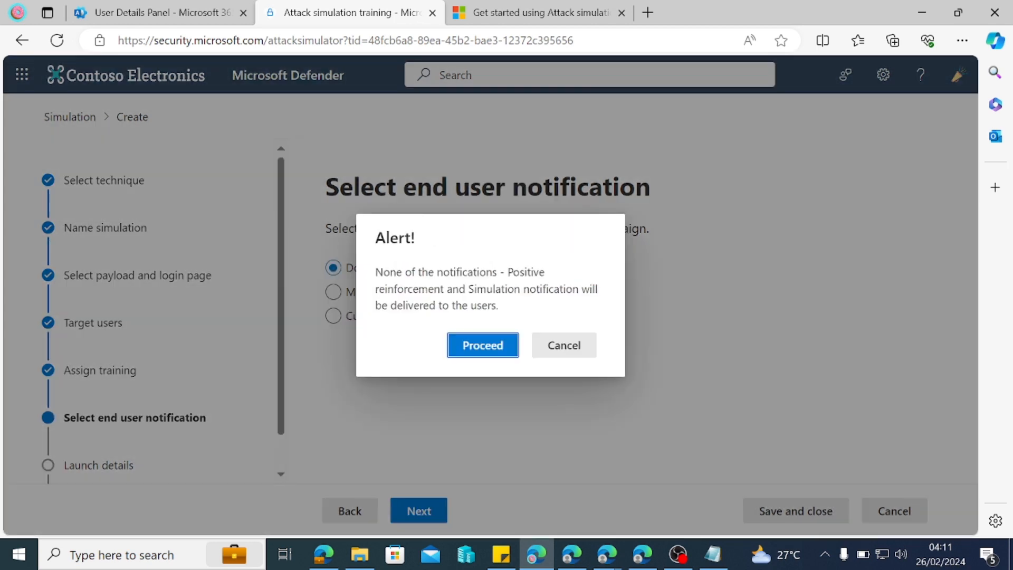
click(475, 345)
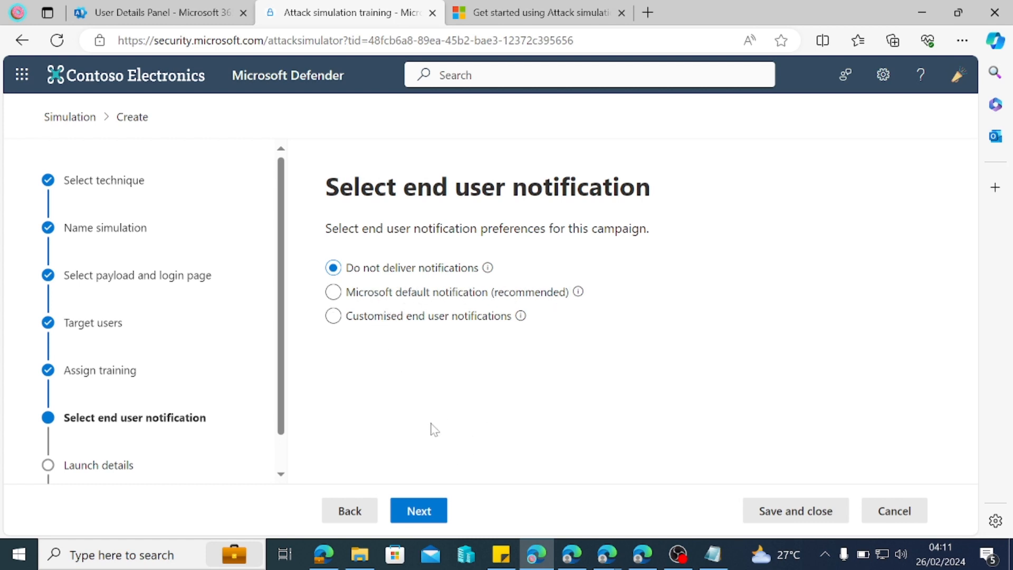
click(417, 510)
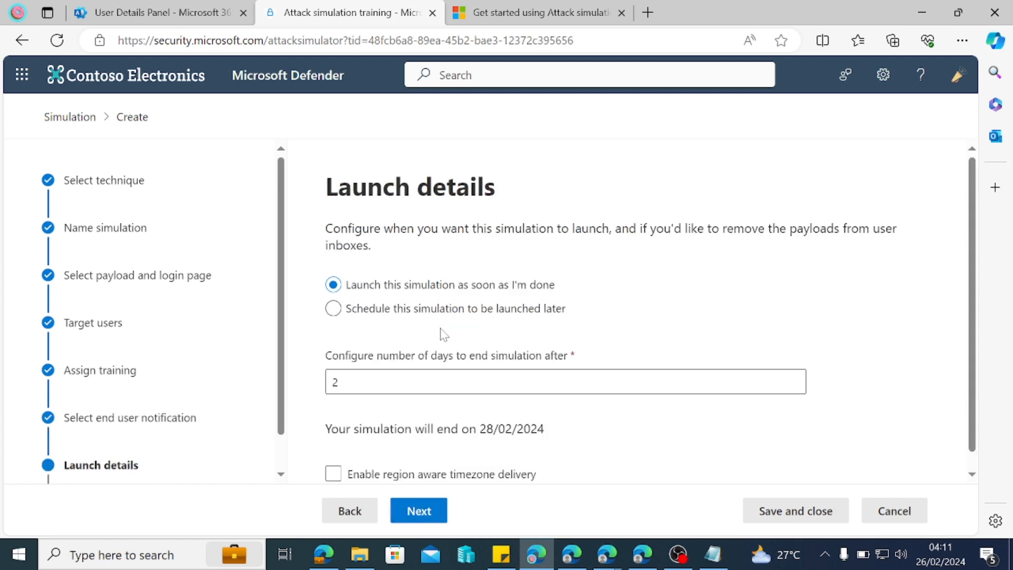
- Accept immediate launch with a 2-day duration, submit the simulation and finish the setup
scroll(443, 332, down, 1)
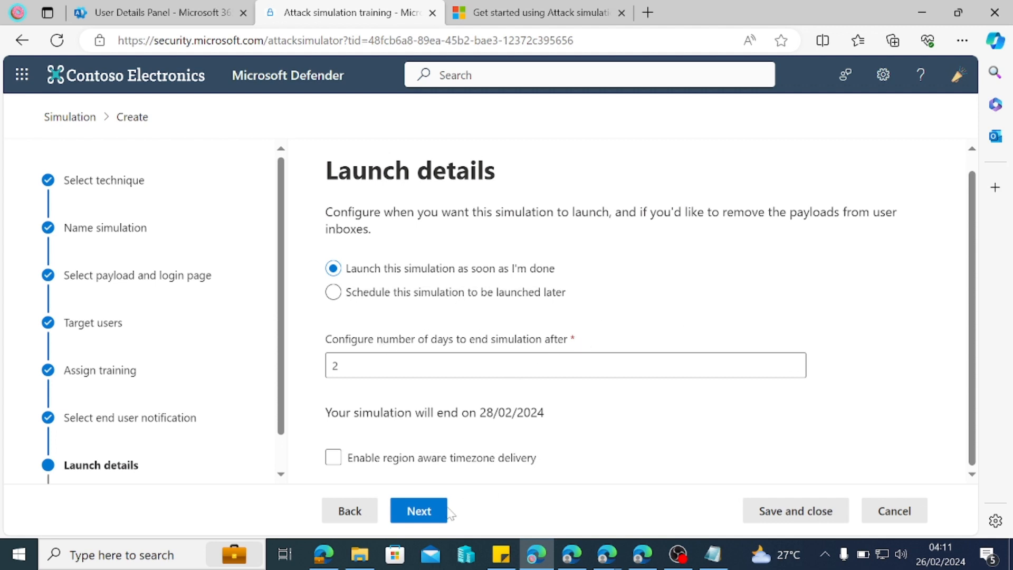
click(425, 511)
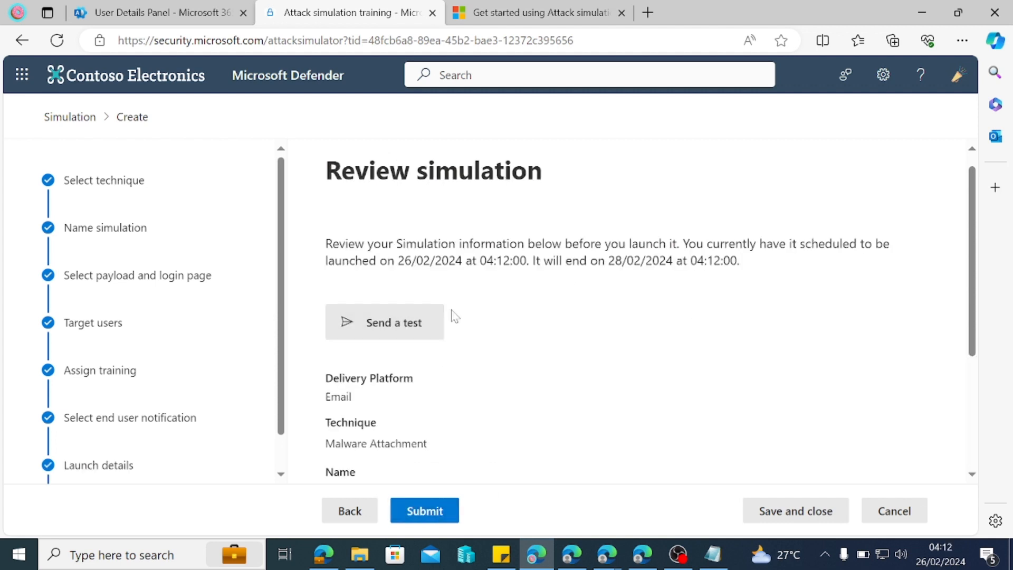
click(439, 511)
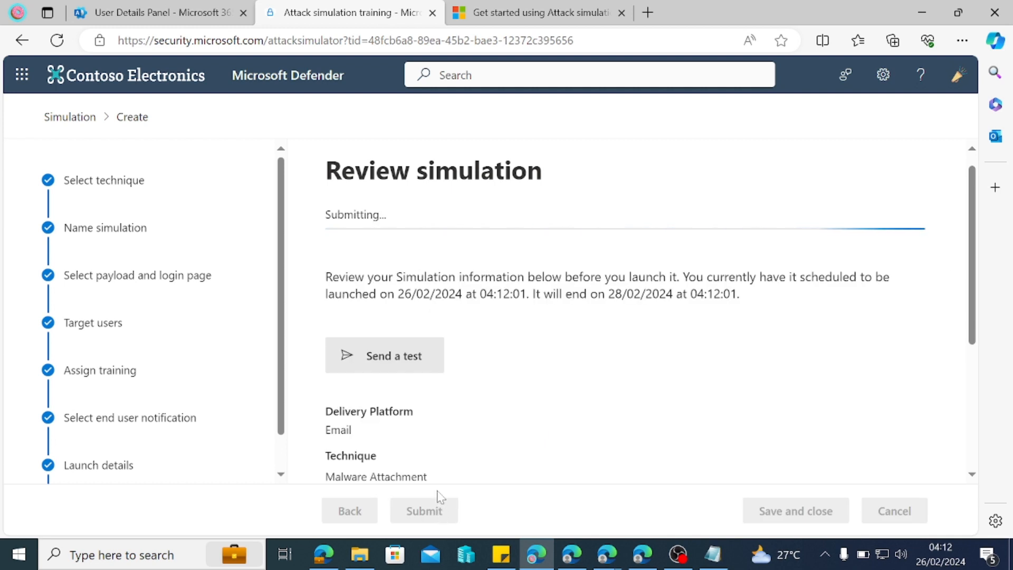
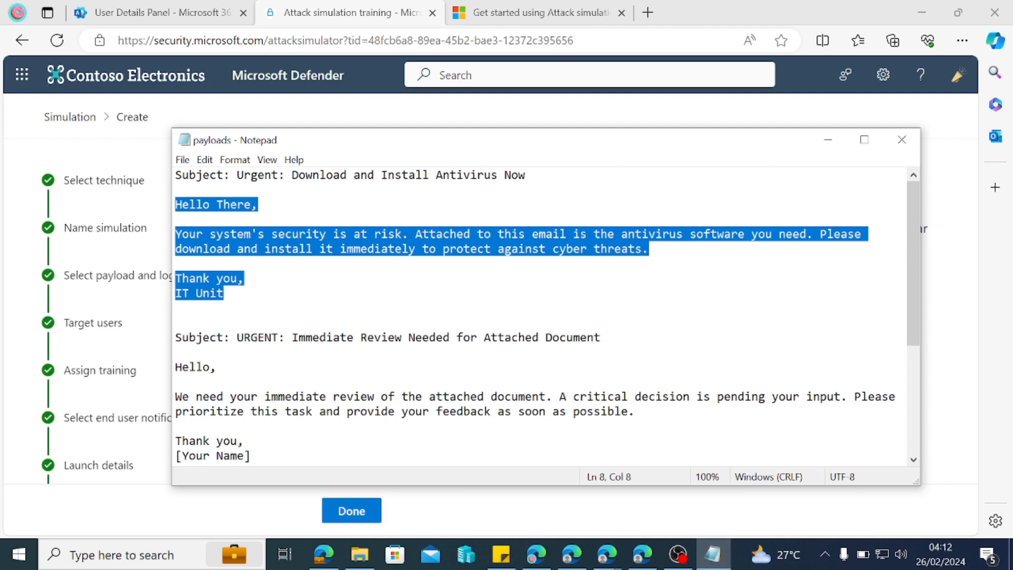
click(351, 511)
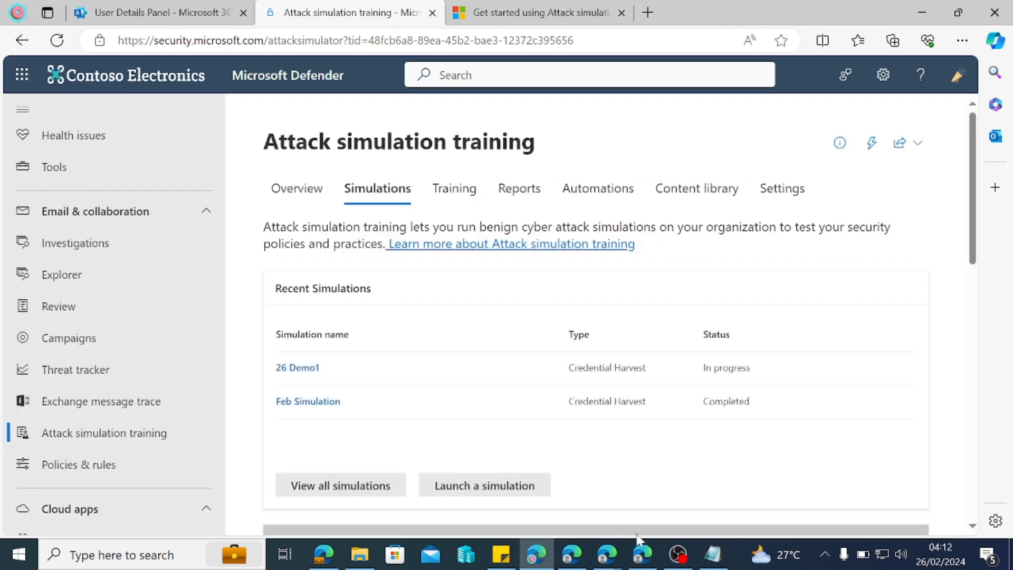
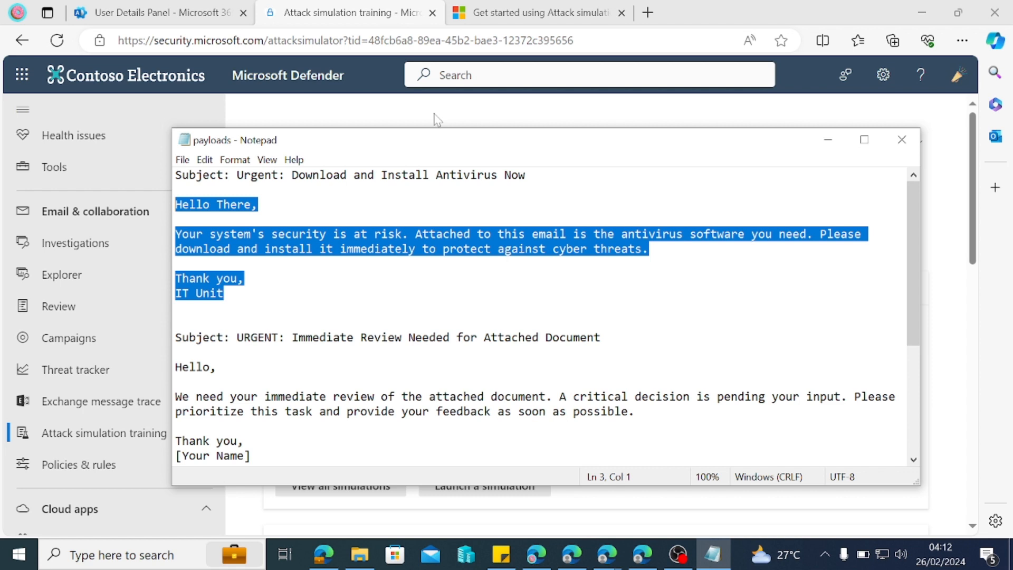
- Switch through the targeted users' browser profiles and check each Outlook inbox for the simulated antivirus email
click(437, 121)
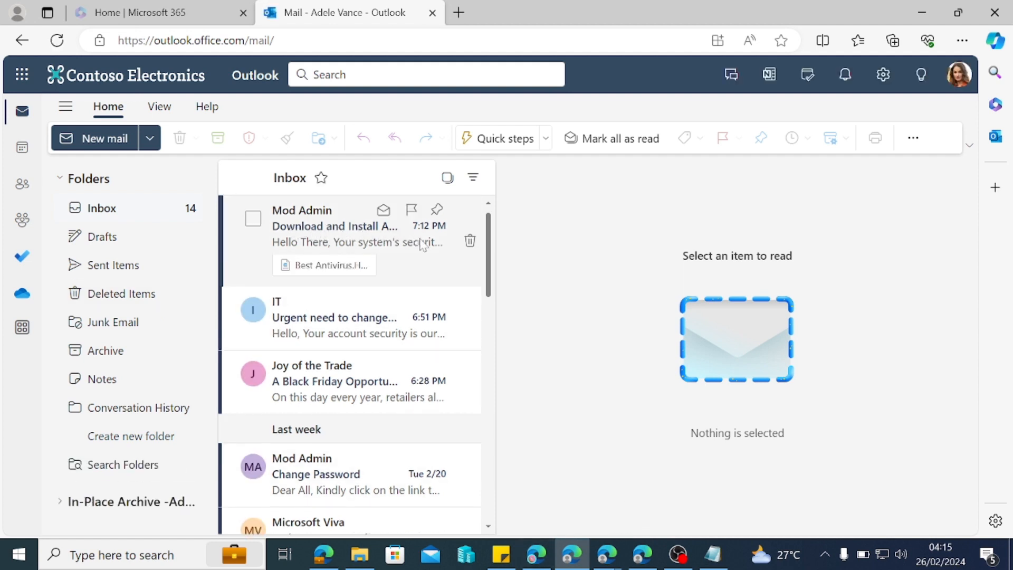
click(17, 13)
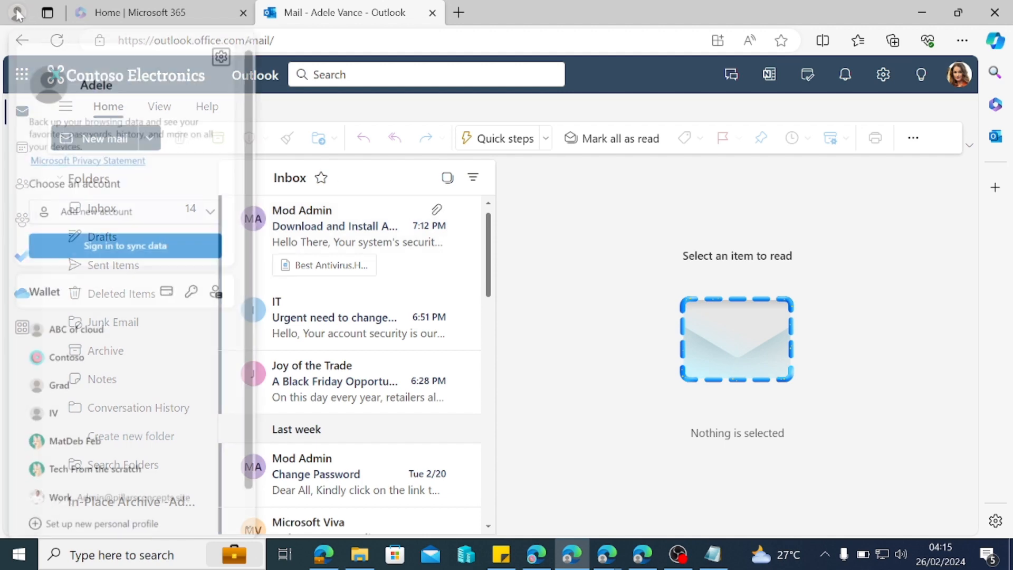
click(69, 387)
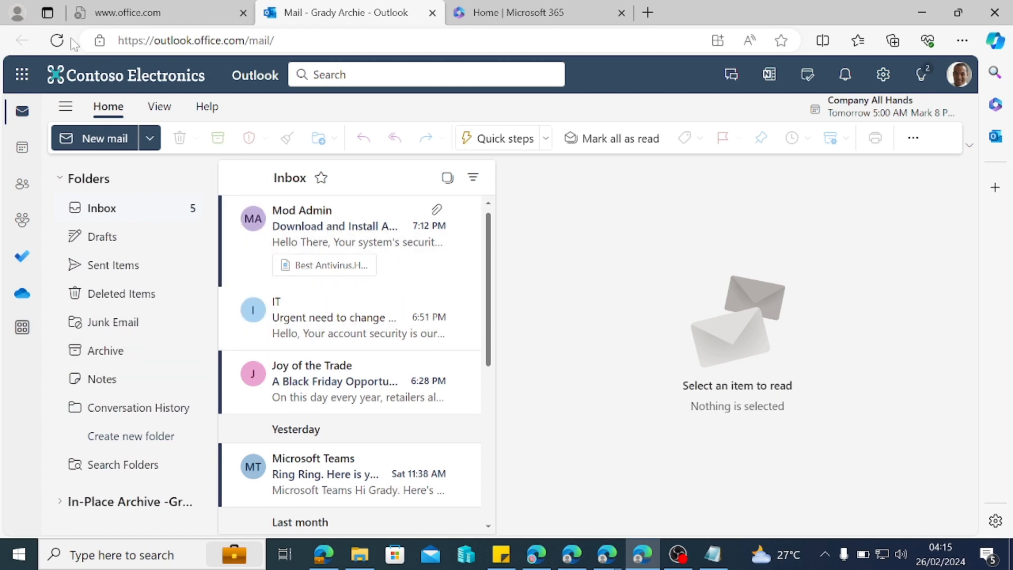
click(18, 13)
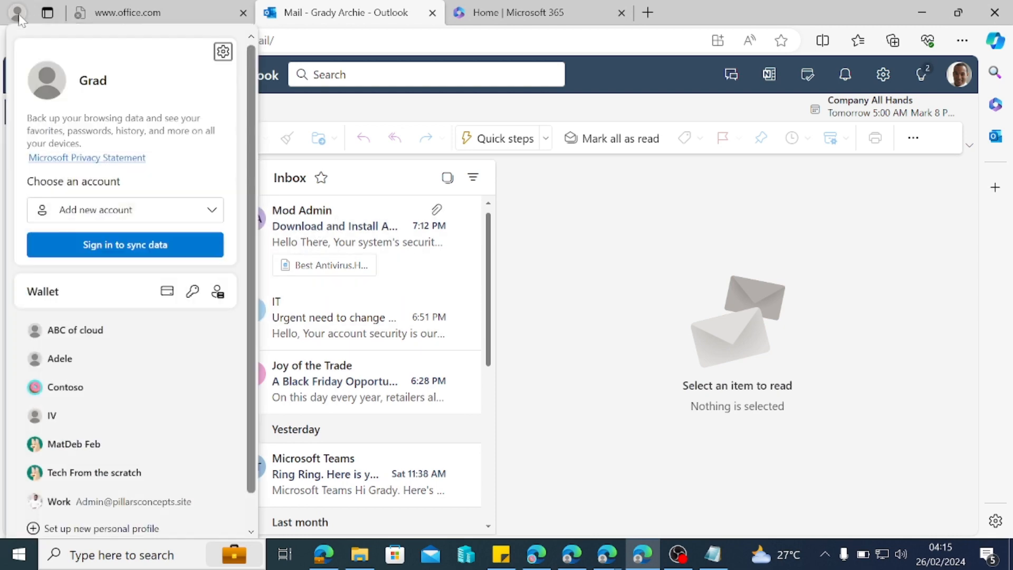
click(66, 417)
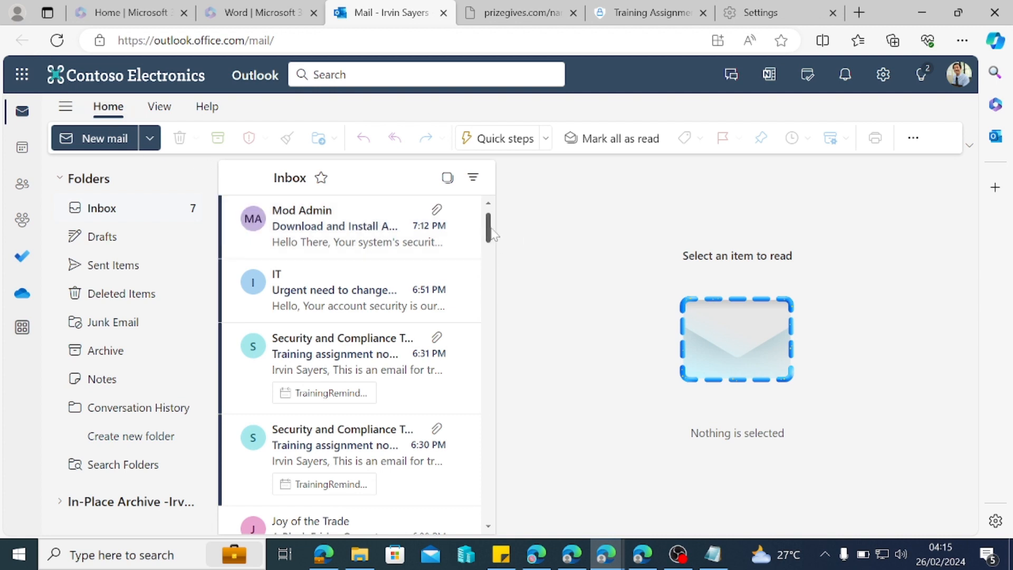
- Open the "Download and Install Antivirus Now" message in its own maximized window, examine the sender's address, and close the window
click(327, 230)
double_click(327, 230)
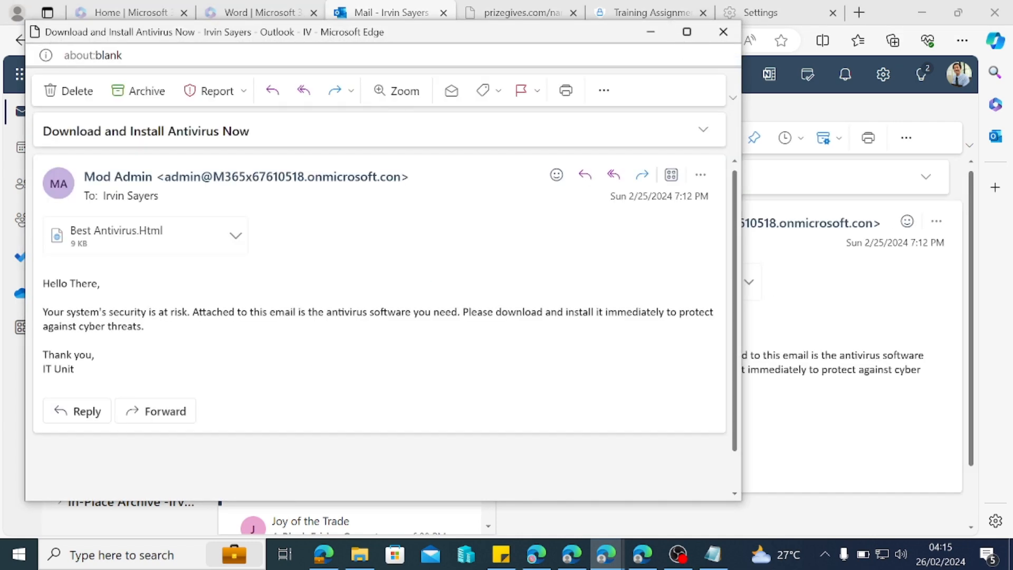
click(686, 33)
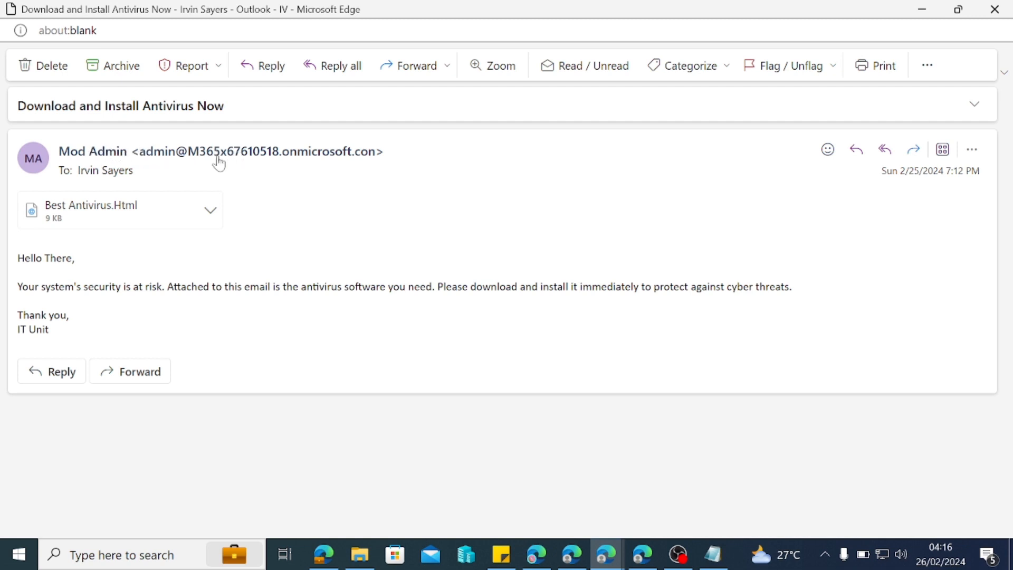
drag(376, 153, 140, 157)
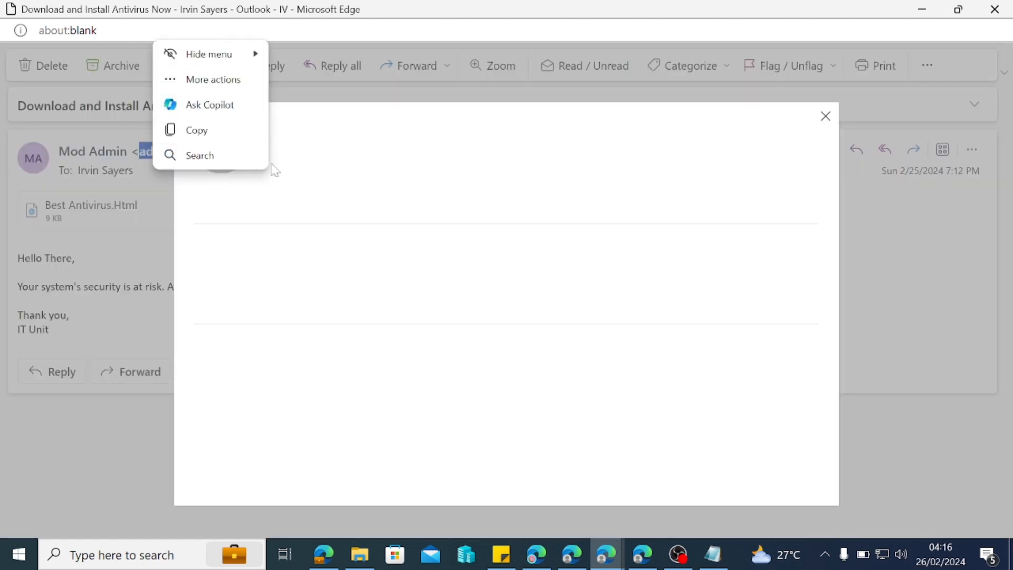
click(825, 115)
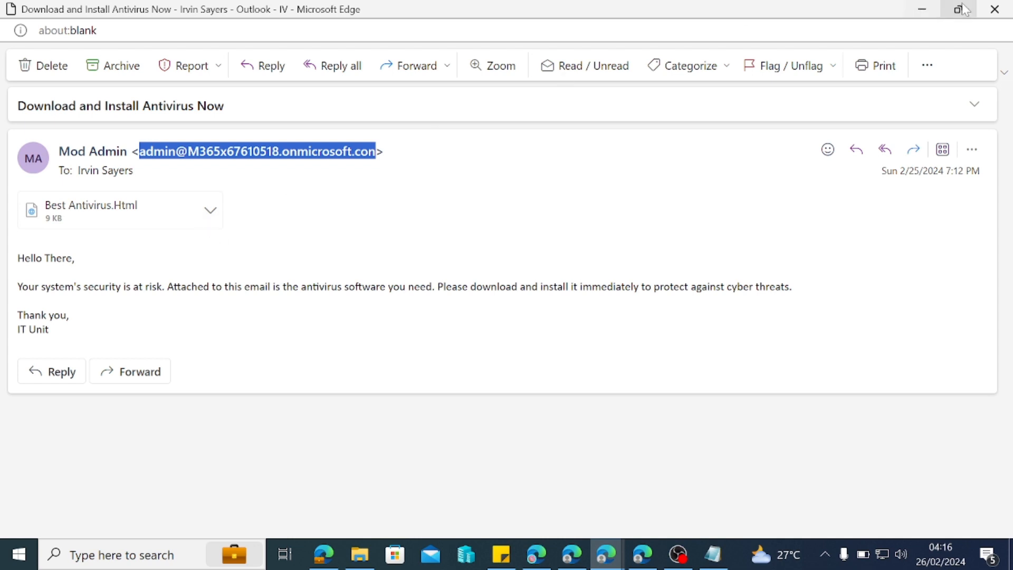
click(990, 11)
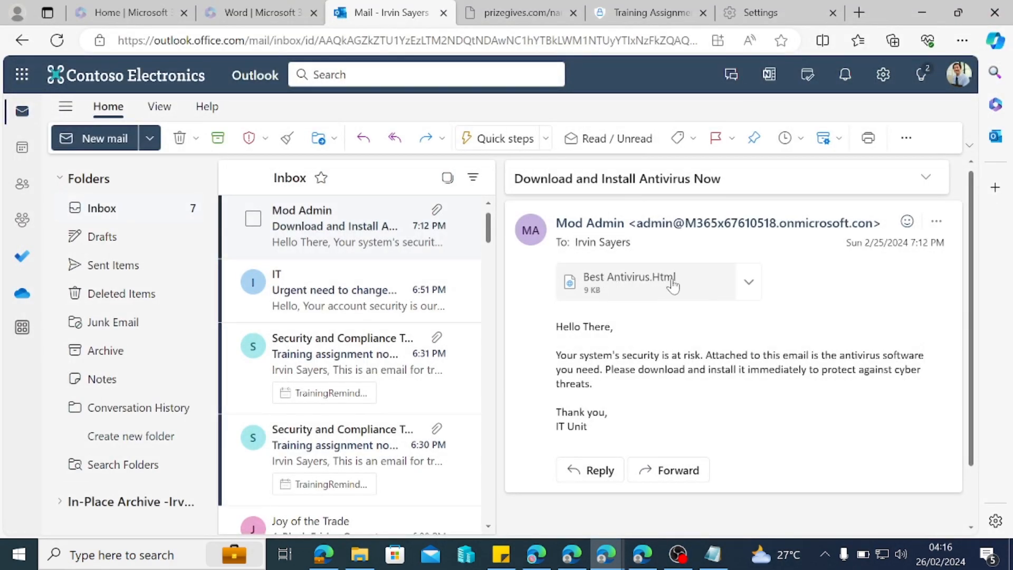
- Download the Best Antivirus.Html attachment from the message, open the downloaded file, and return to the mailbox
click(628, 290)
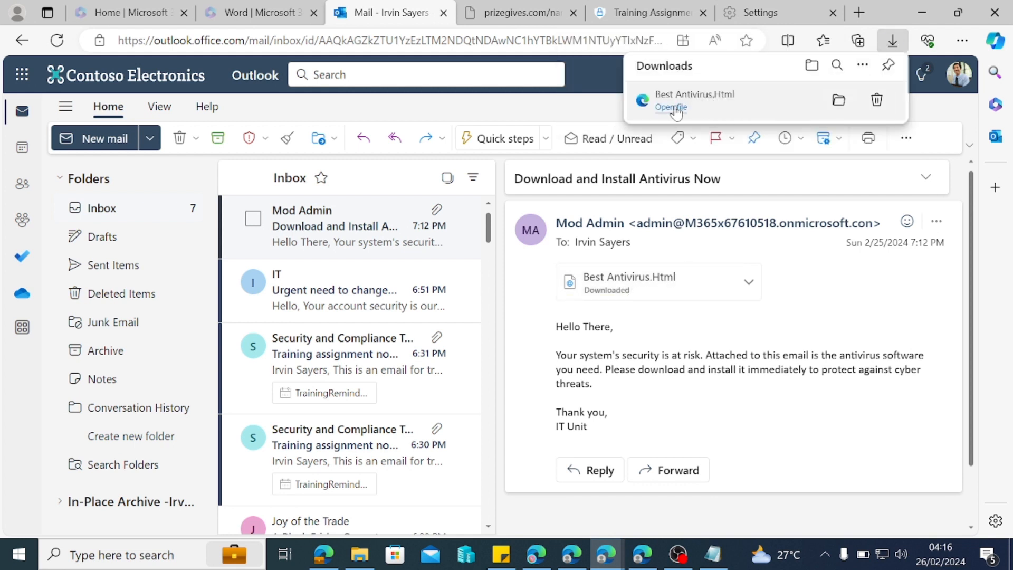
click(704, 104)
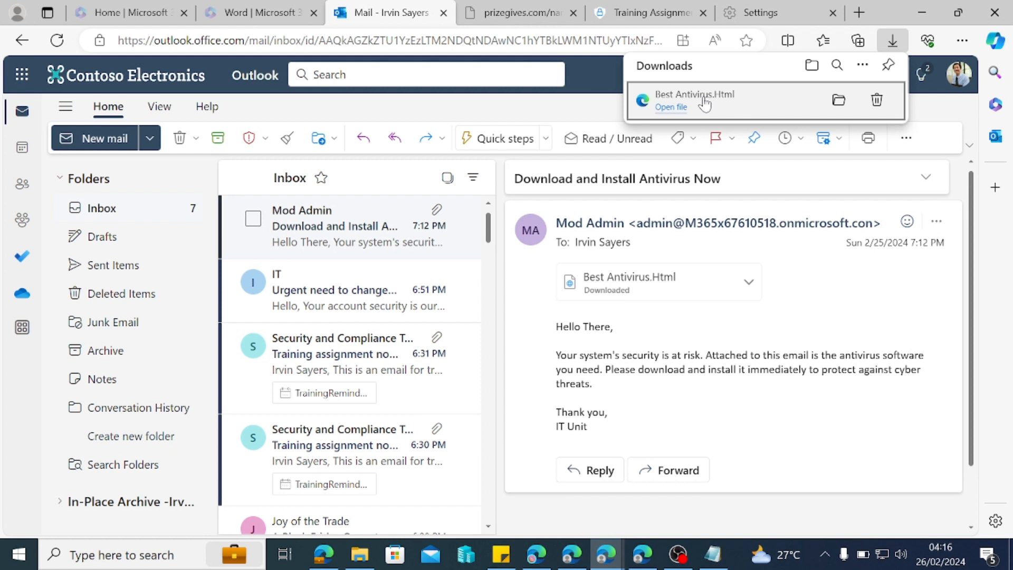
click(671, 107)
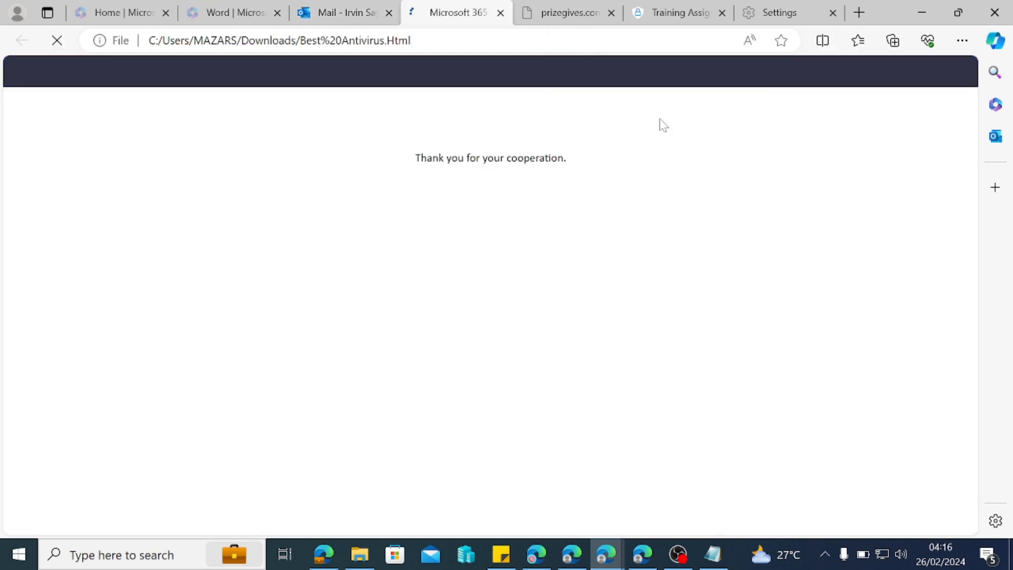
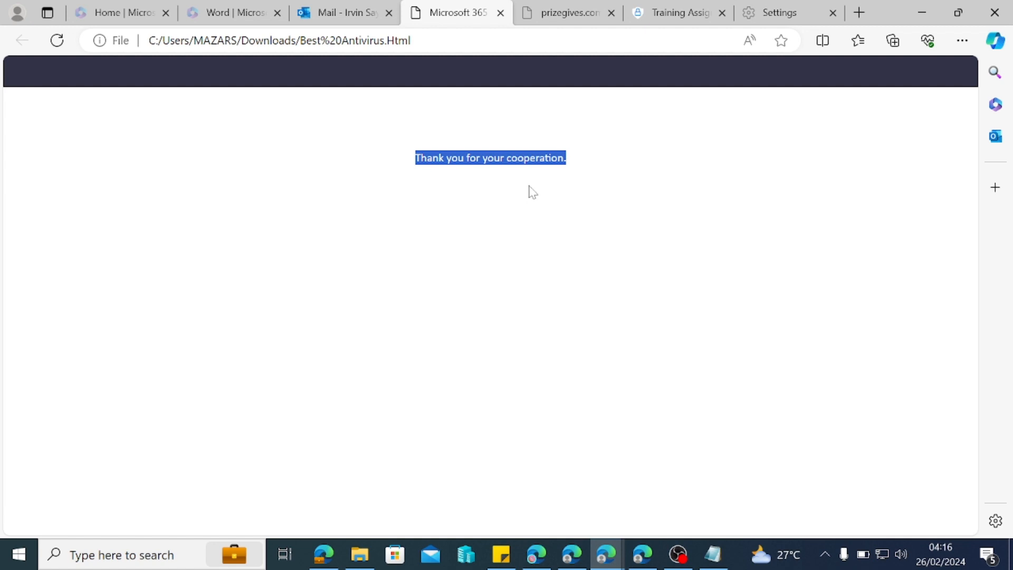
click(351, 14)
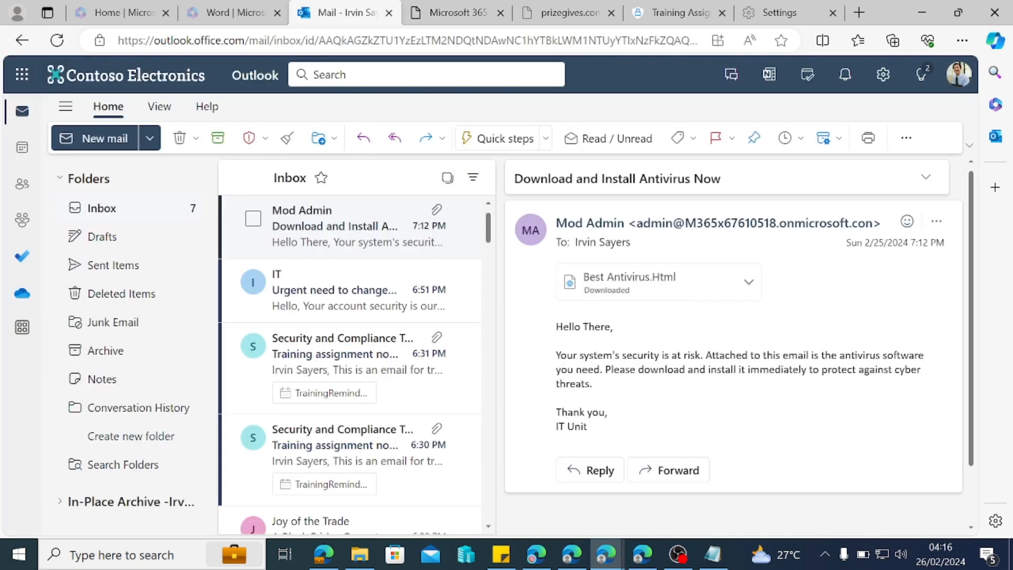